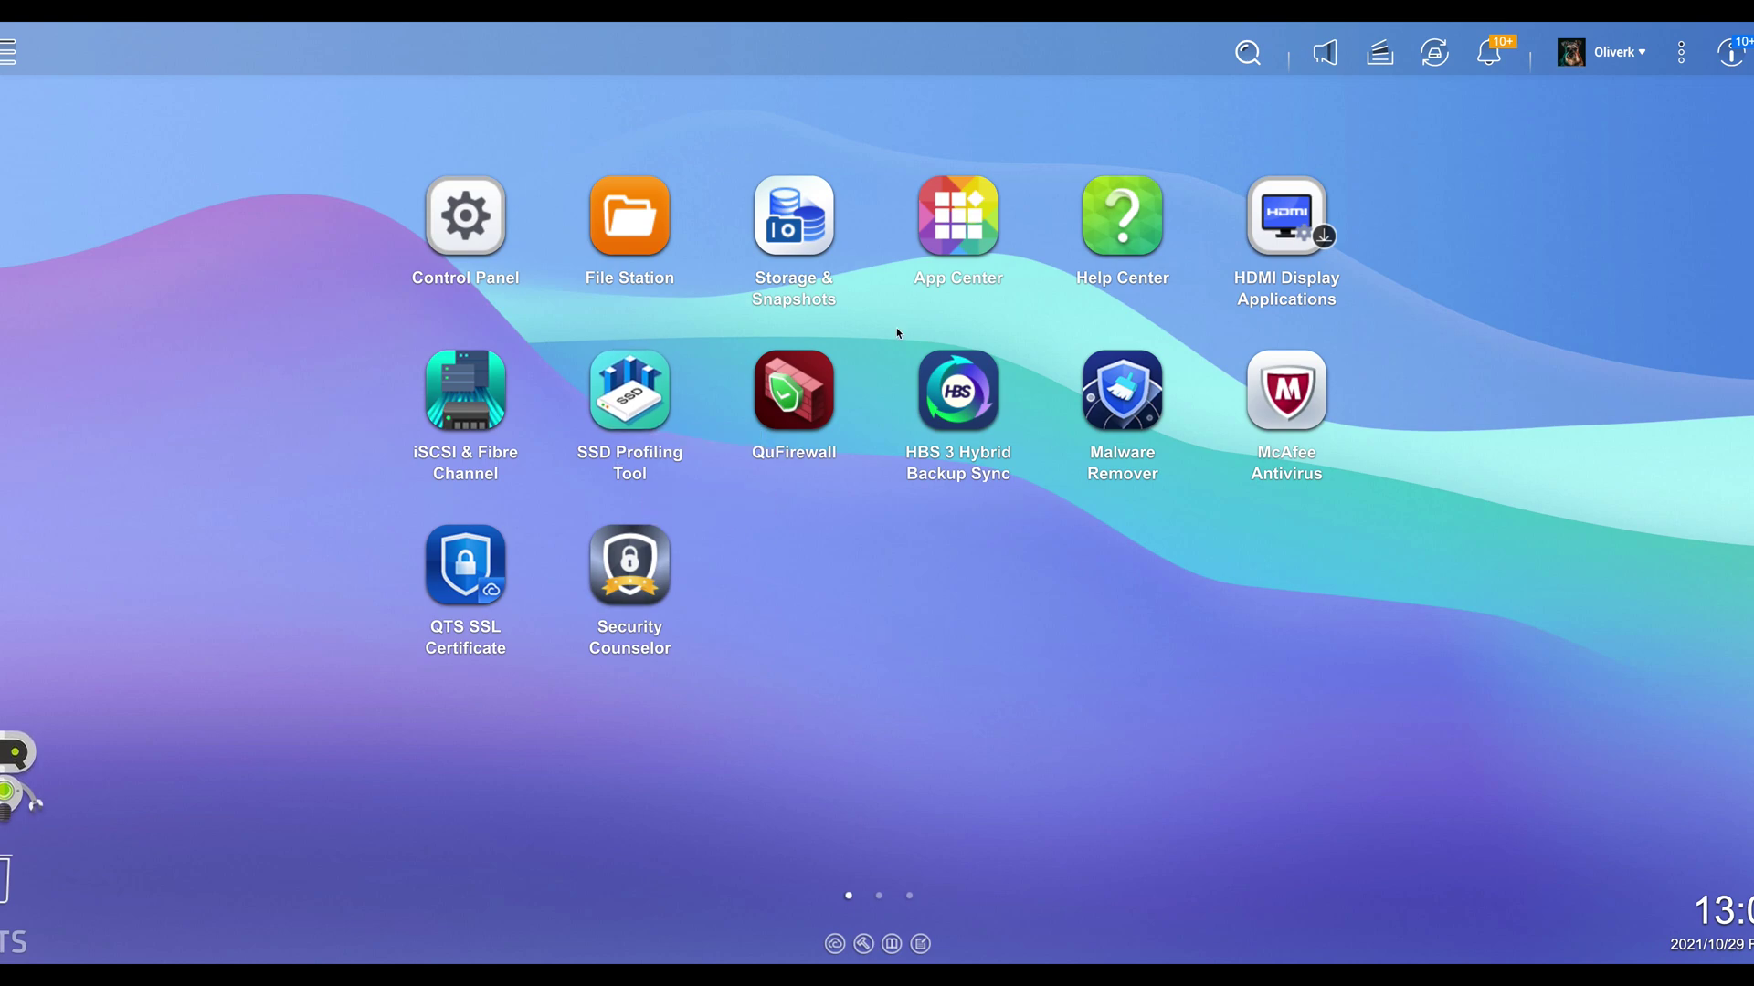
Step: Open Storage & Snapshots and view the M.2 NVMe SSD details in slots M1 and M2
left_click(803, 243)
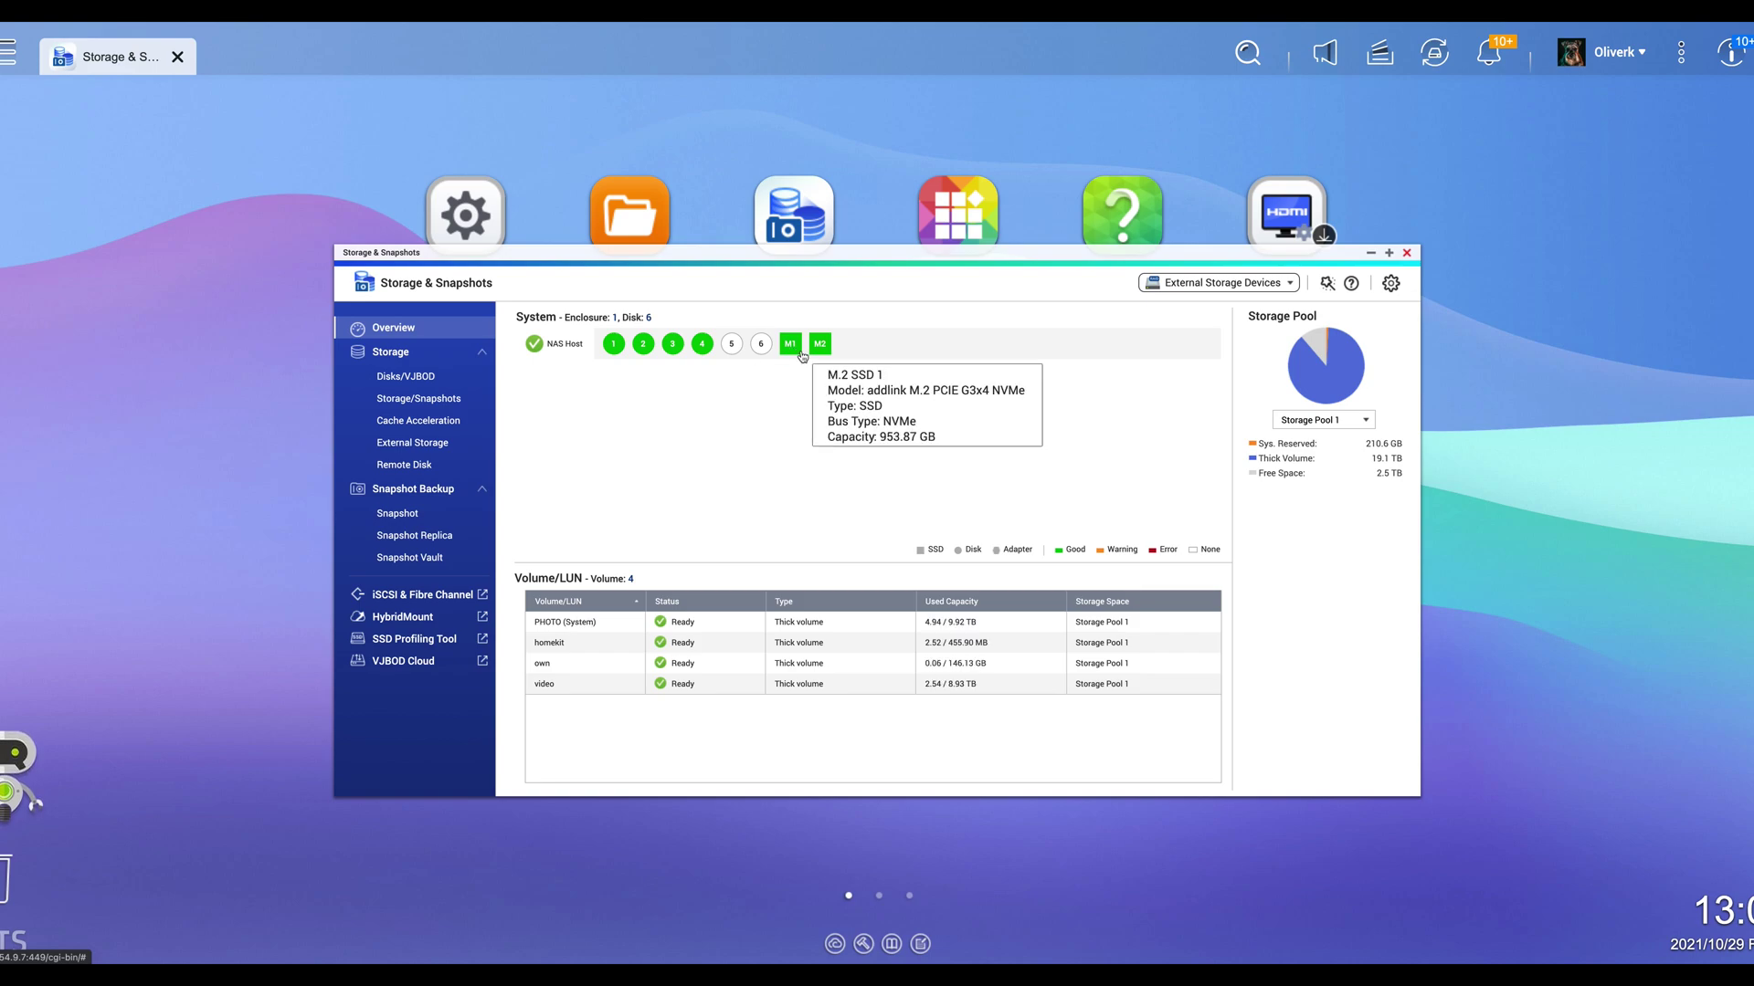
mouse_move(815, 355)
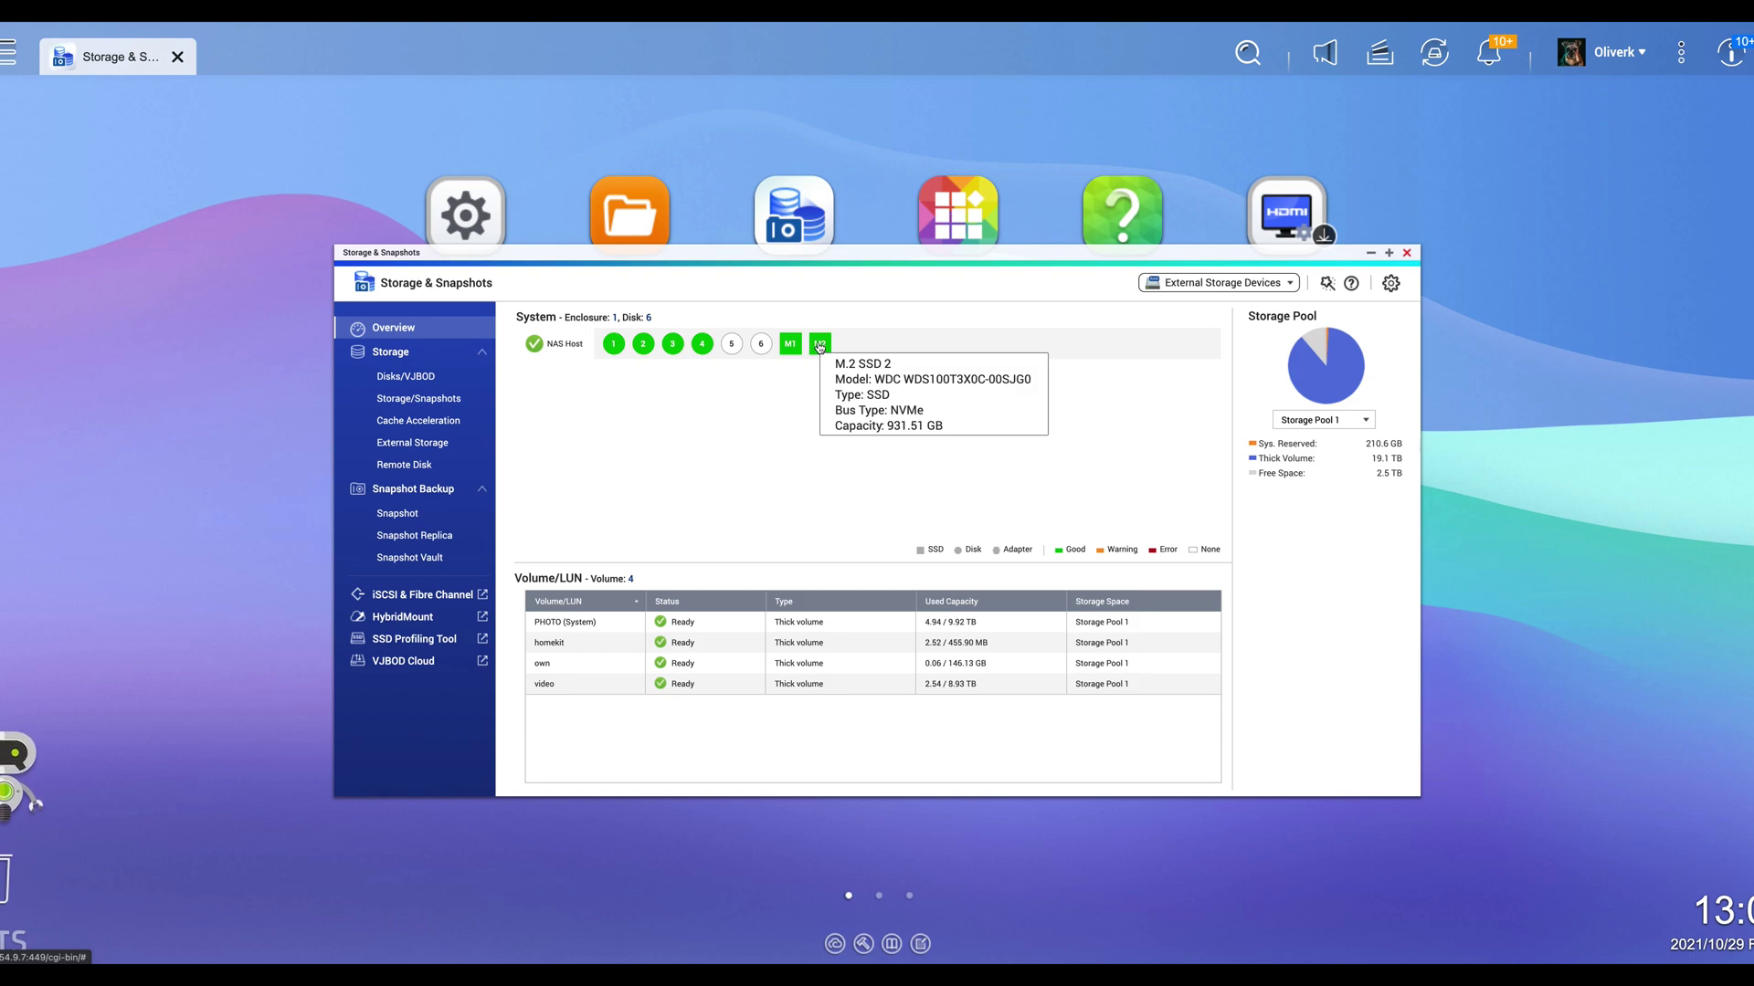
left_click(820, 346)
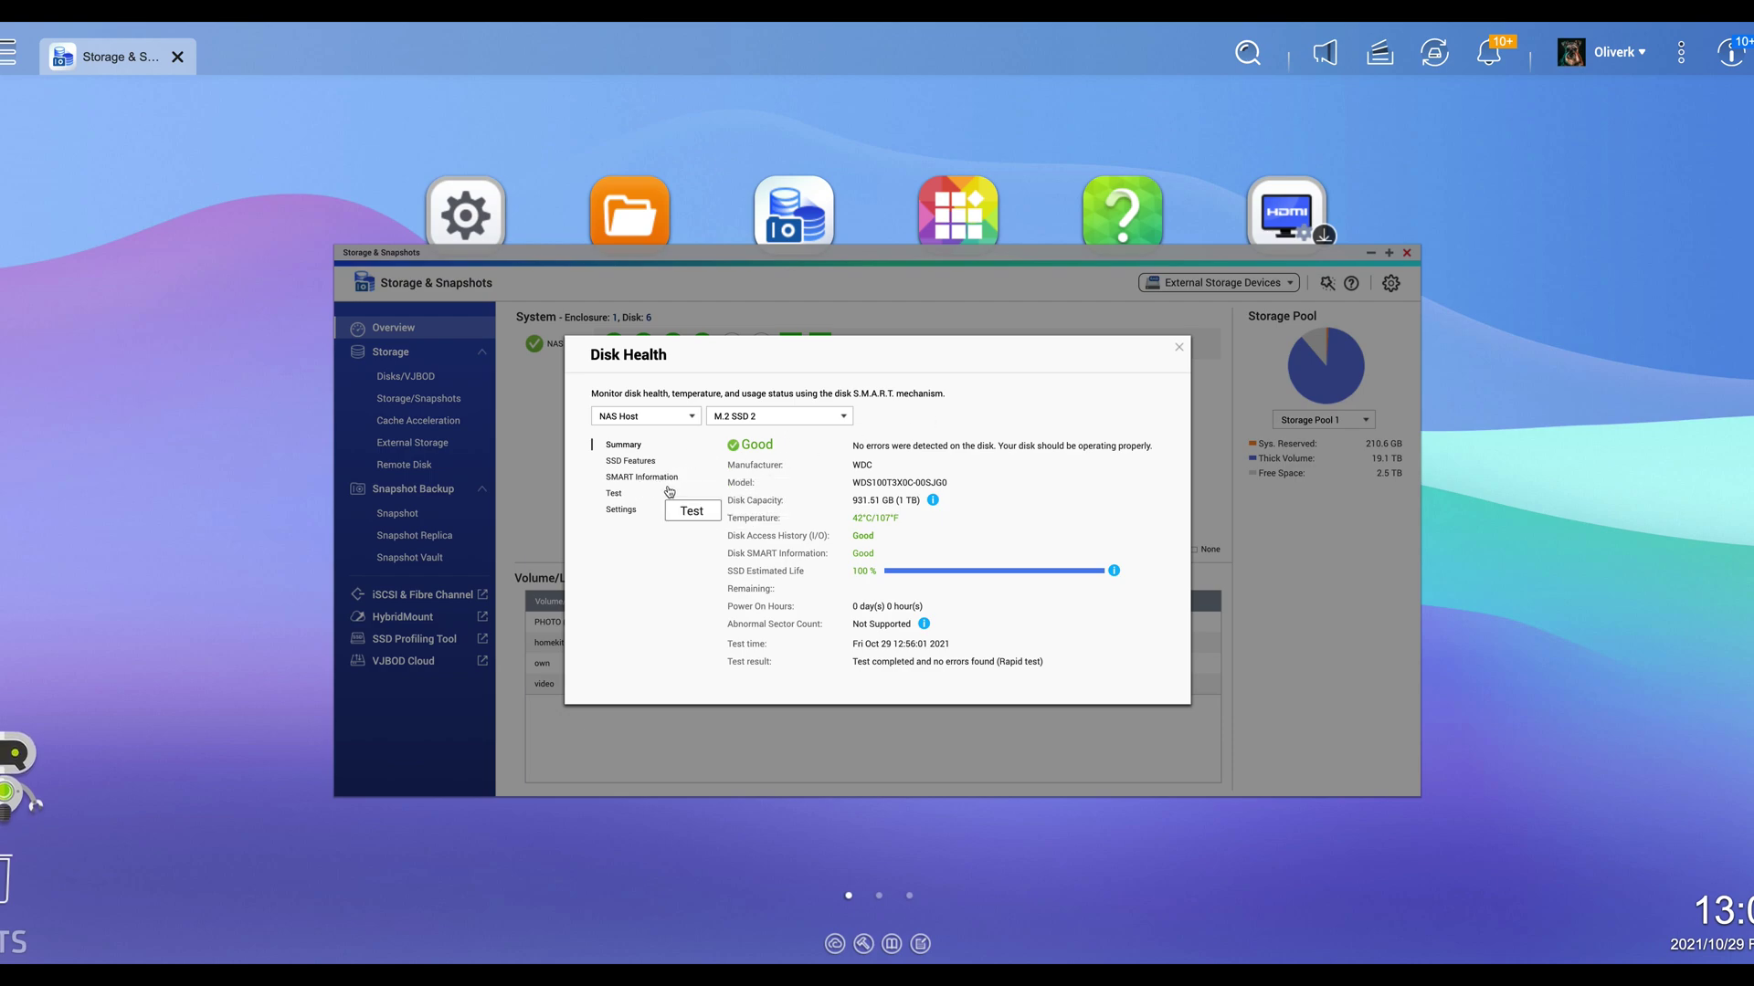
left_click(633, 496)
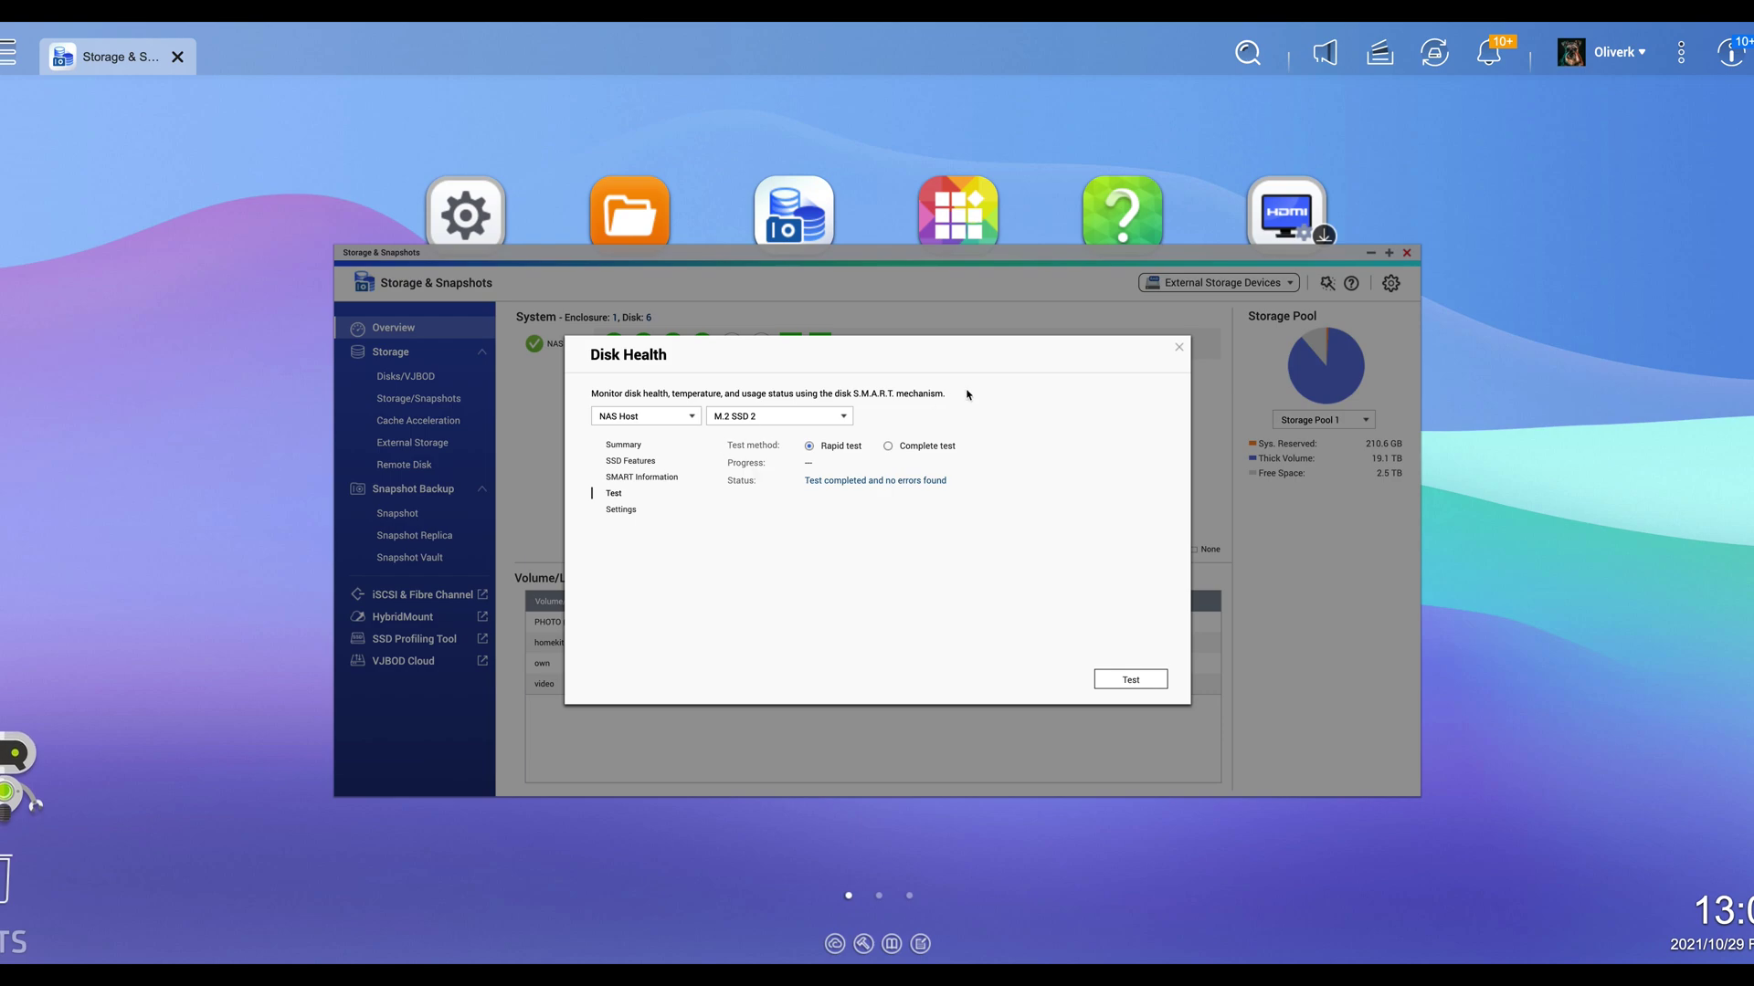
left_click(1177, 348)
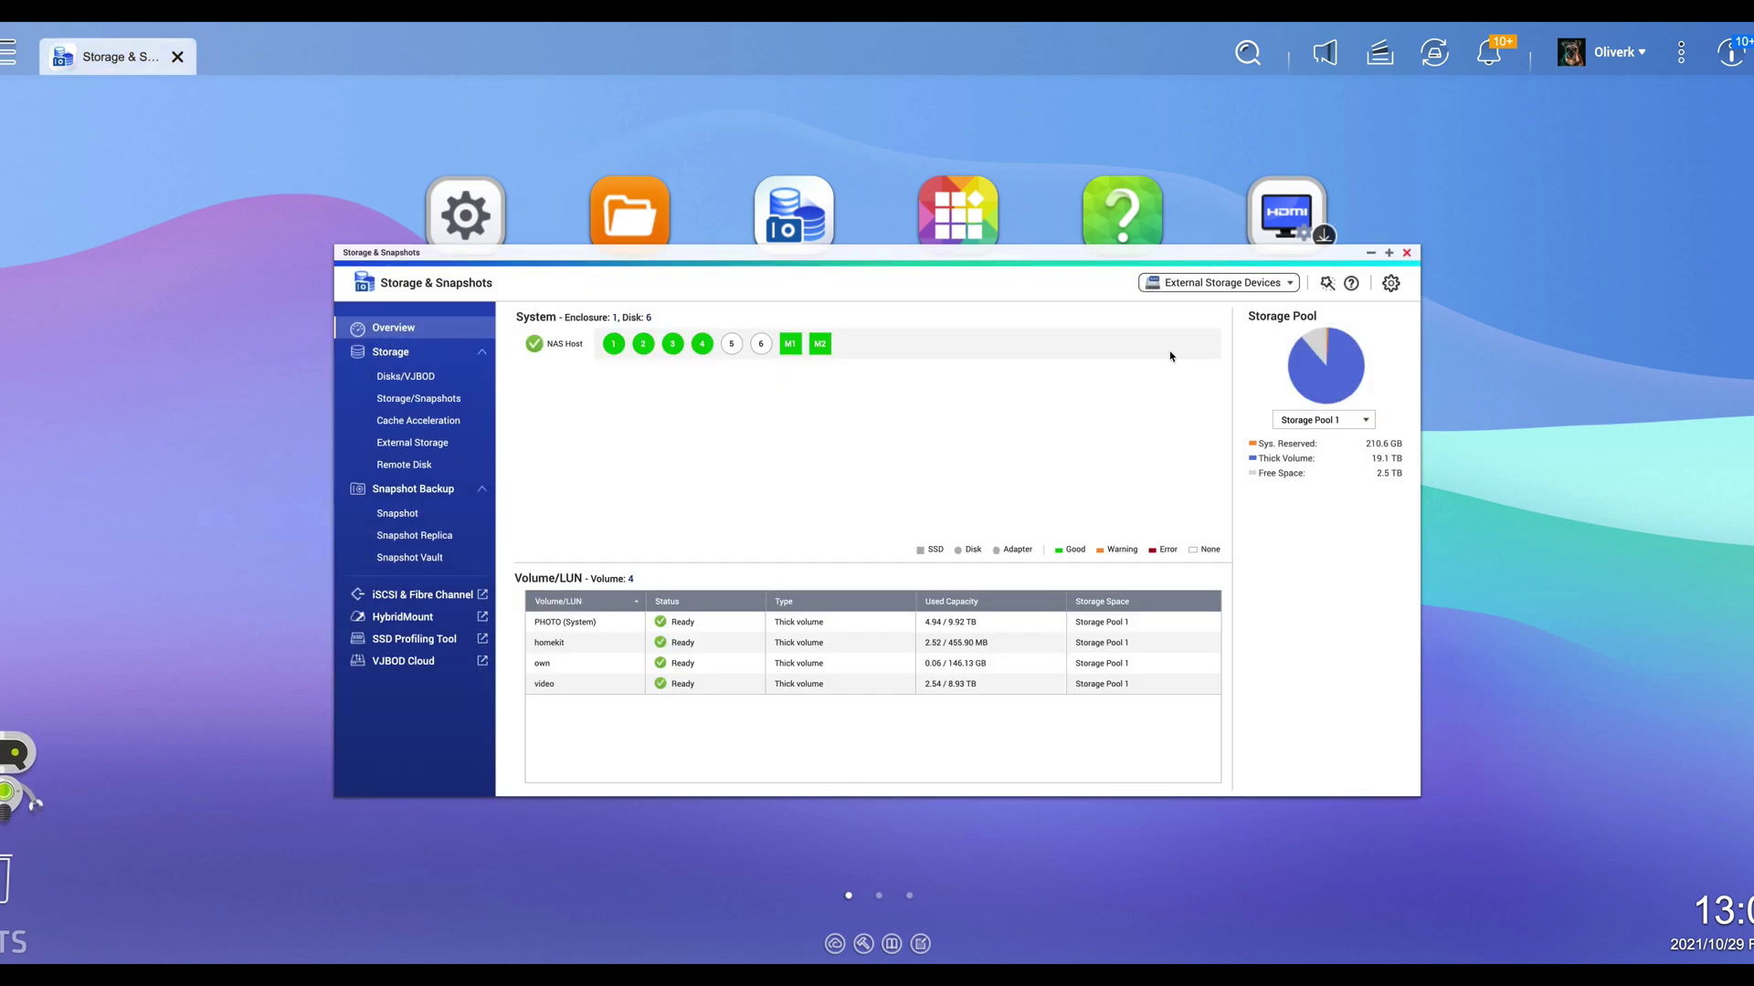
Step: Run a baseline Disk Speed Test (about 244 MB/s write, 1029 MB/s read), then return to Storage & Snapshots
key("super+Tab")
key("super+Tab")
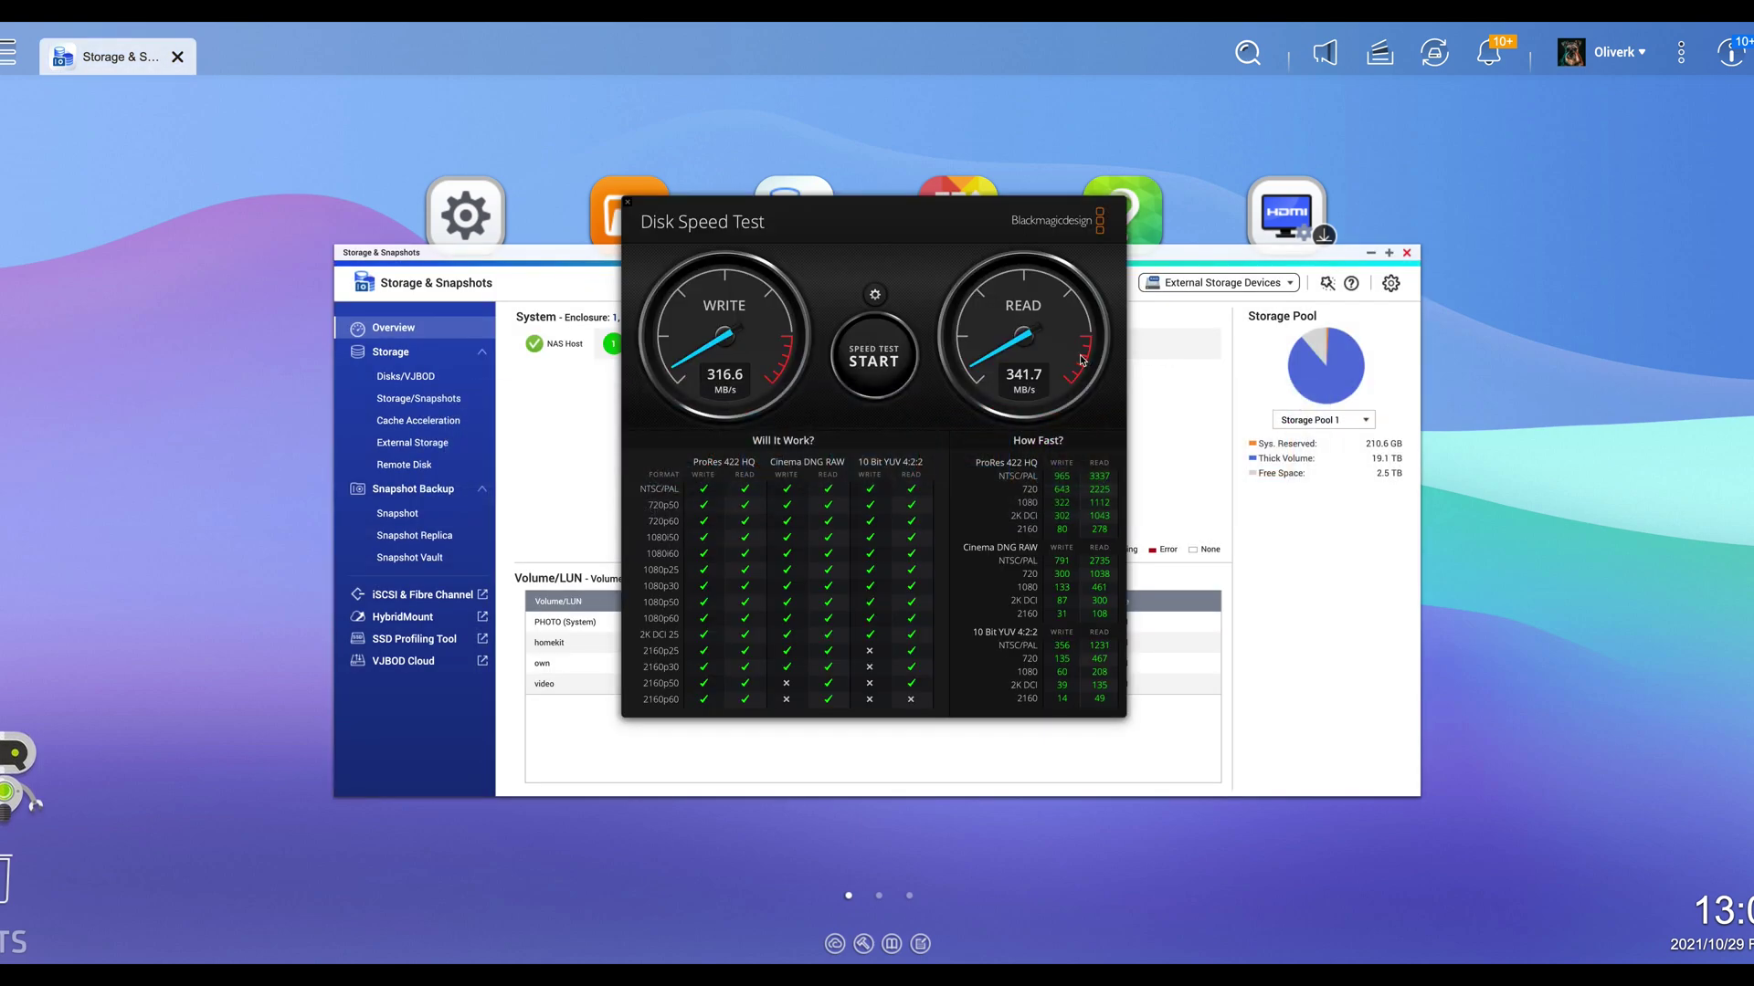
left_click(893, 364)
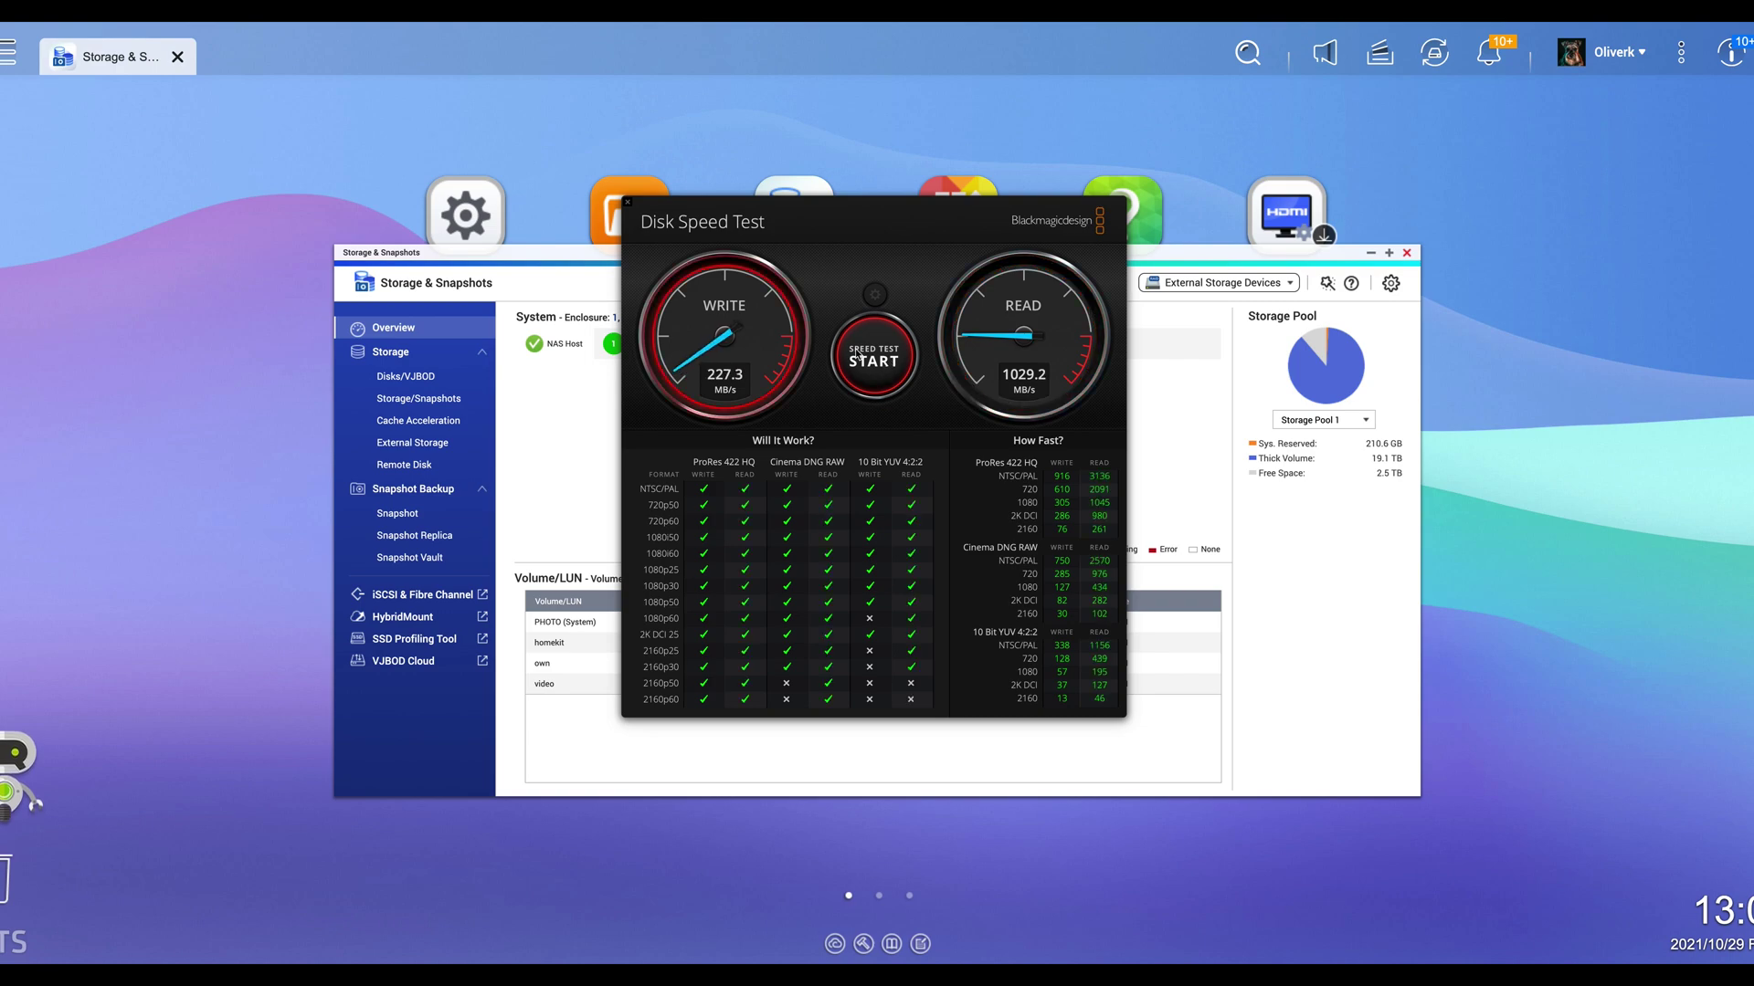
left_click(877, 363)
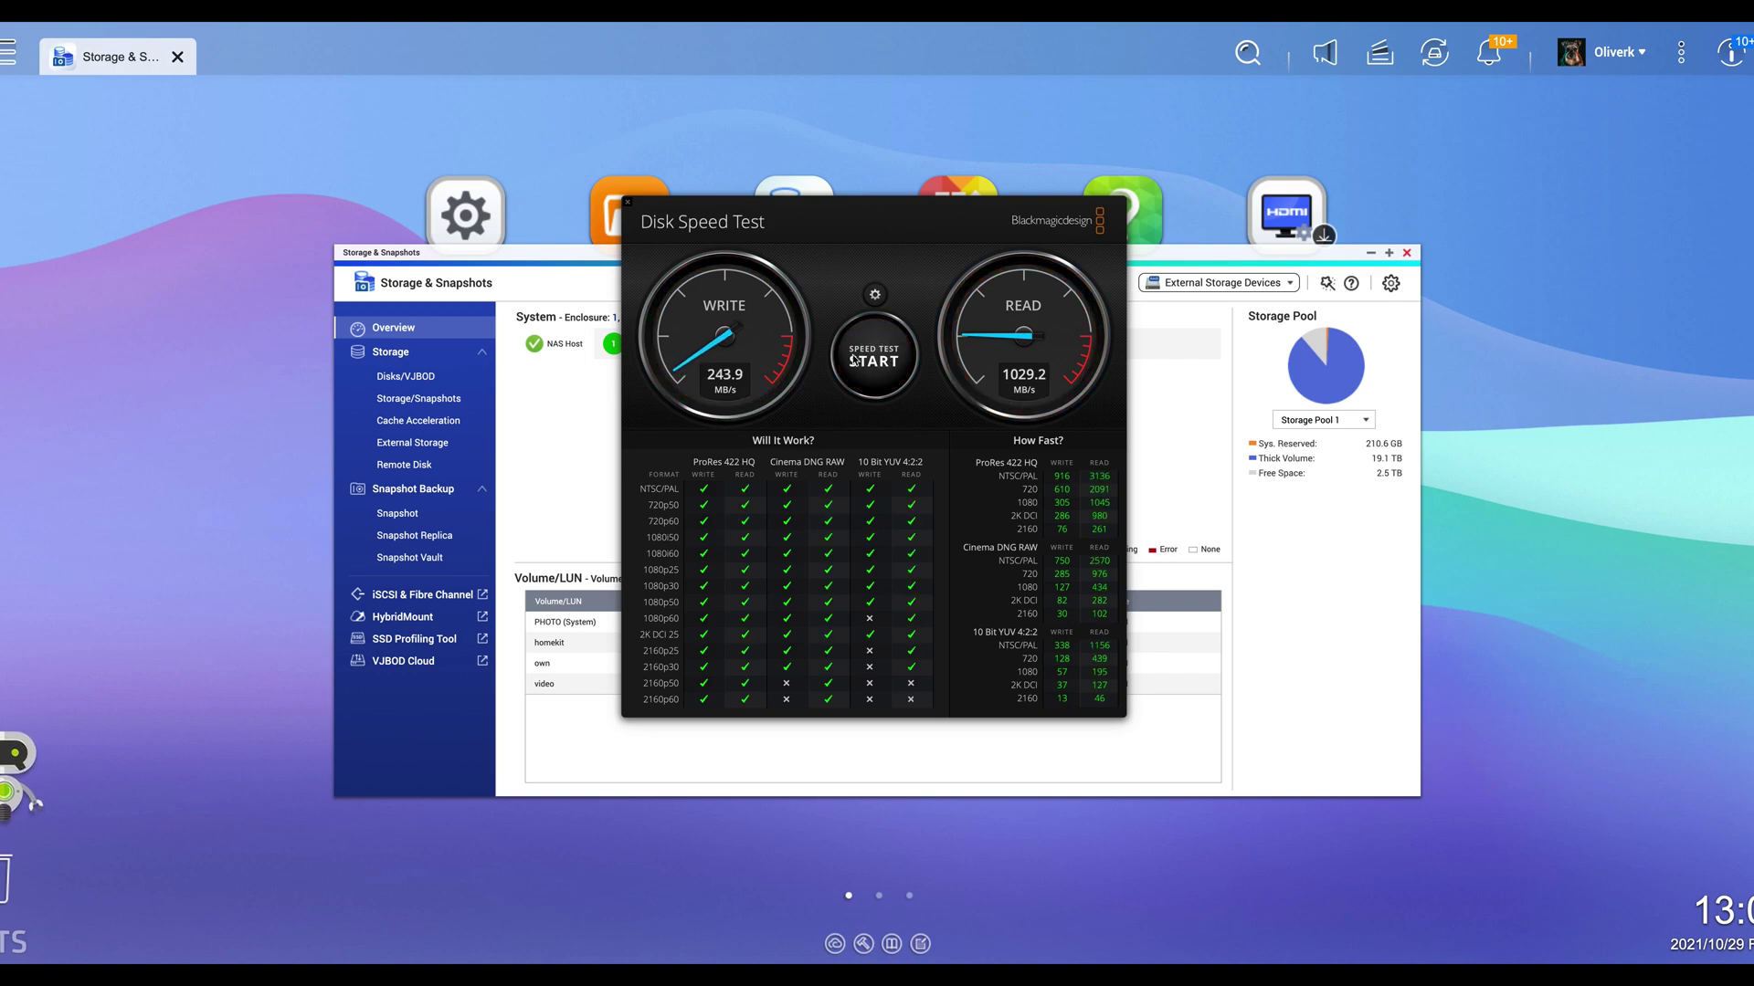
left_click(575, 422)
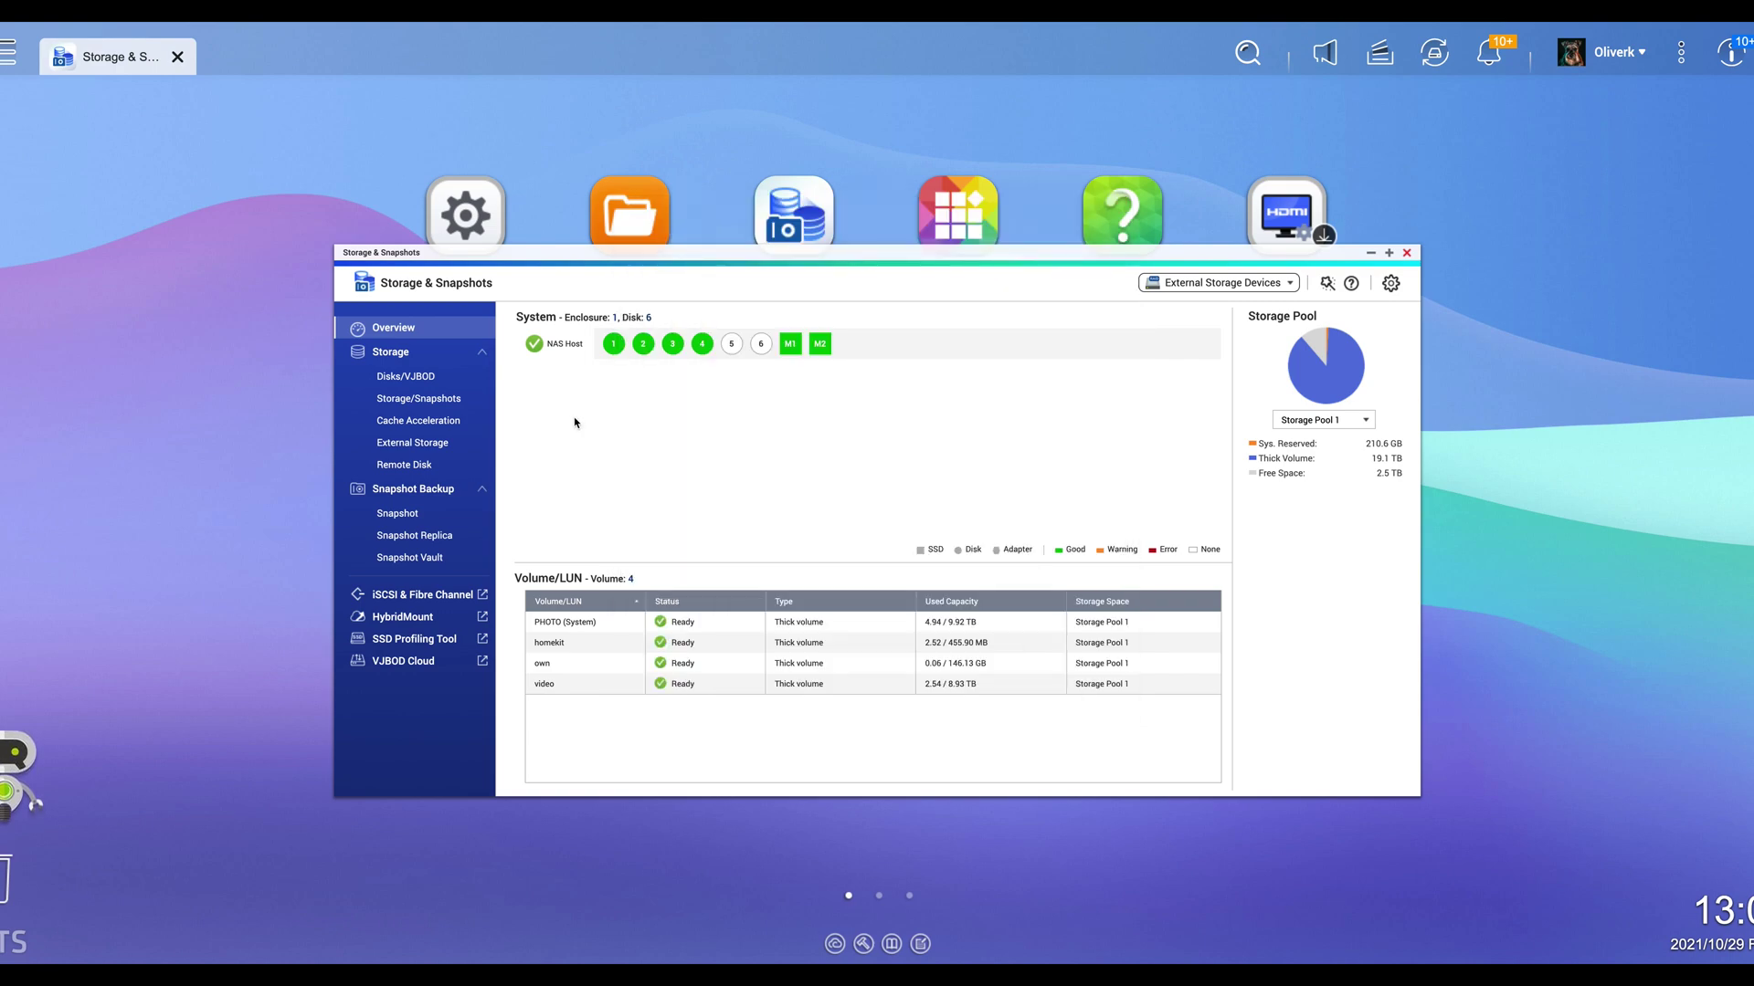
Step: Start the Create SSD Cache wizard from the Cache Acceleration page
left_click(450, 425)
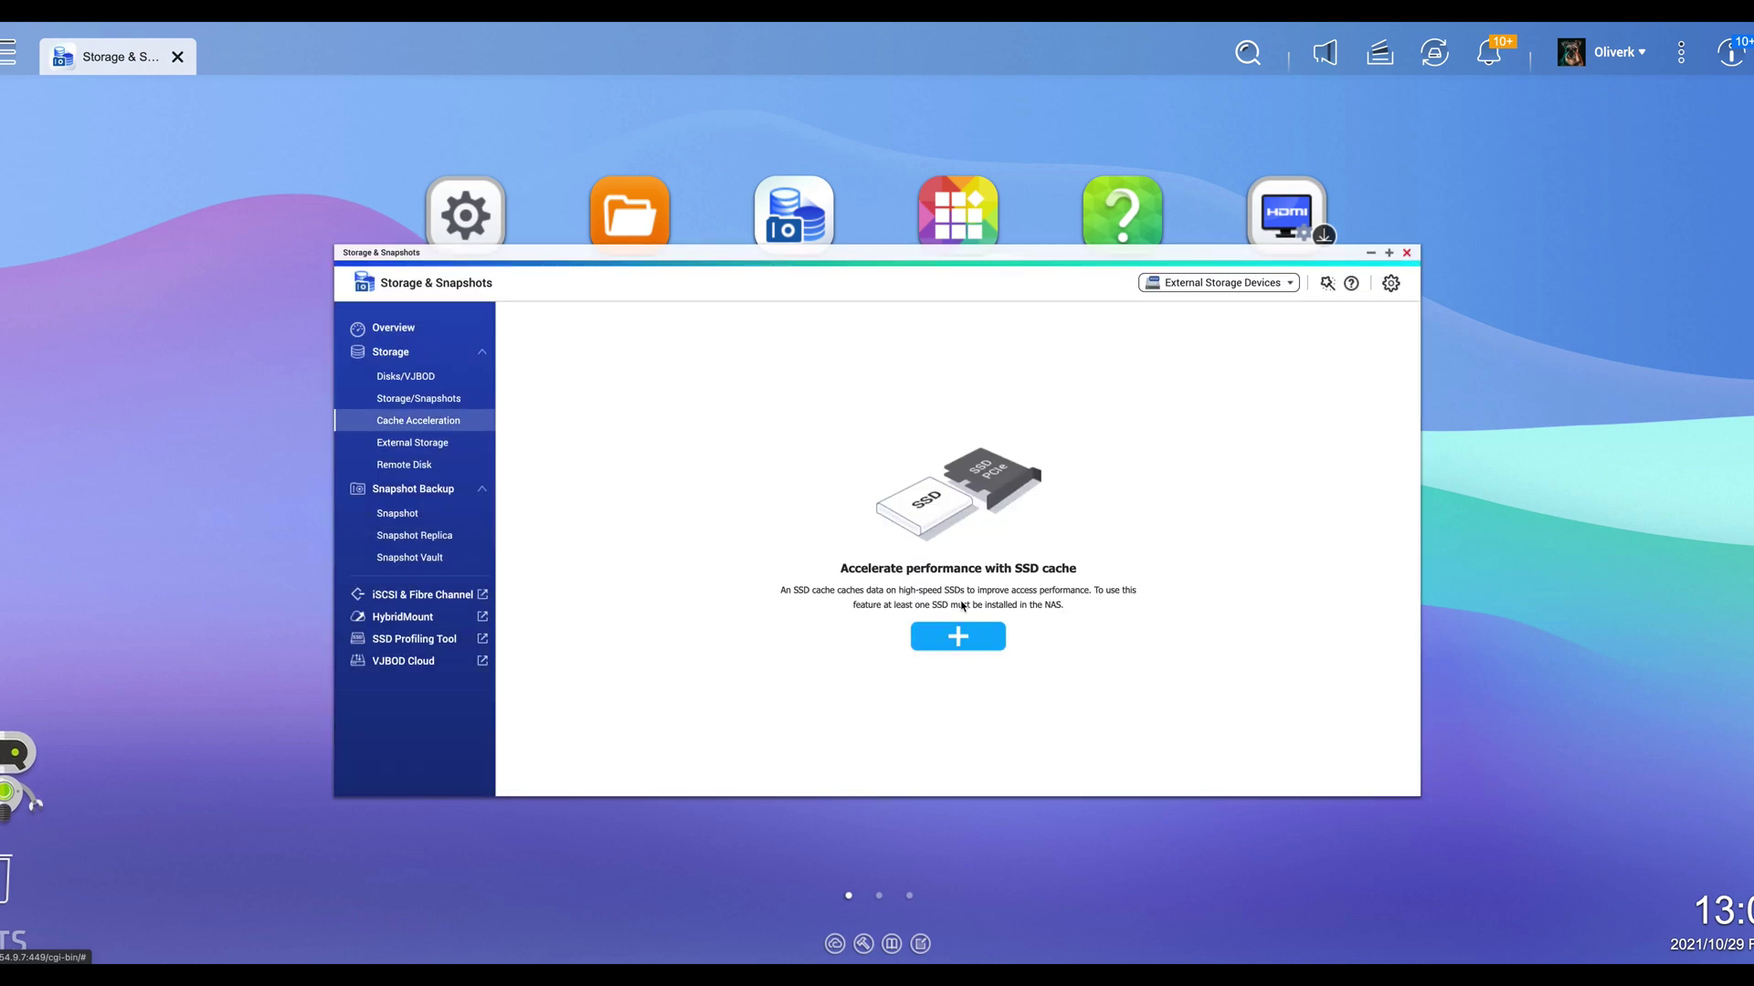
left_click(965, 643)
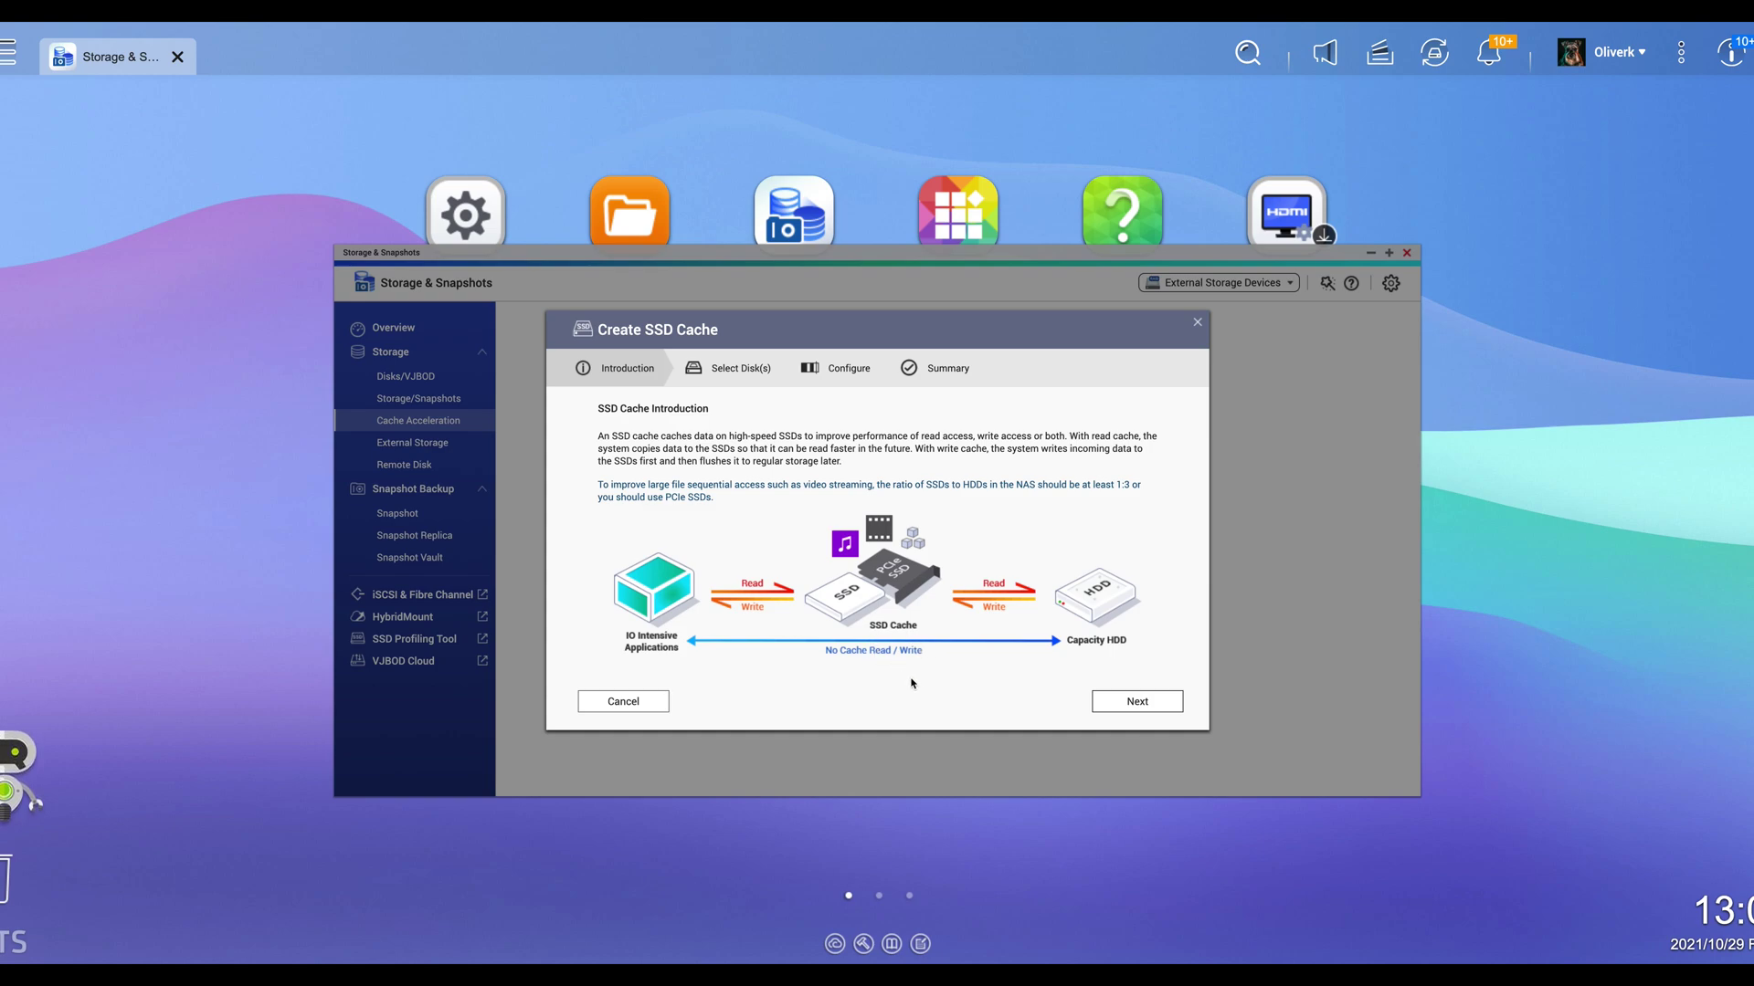
Step: Select M.2 SSD 1 and M.2 SSD 2 as the cache disks
left_click(1153, 709)
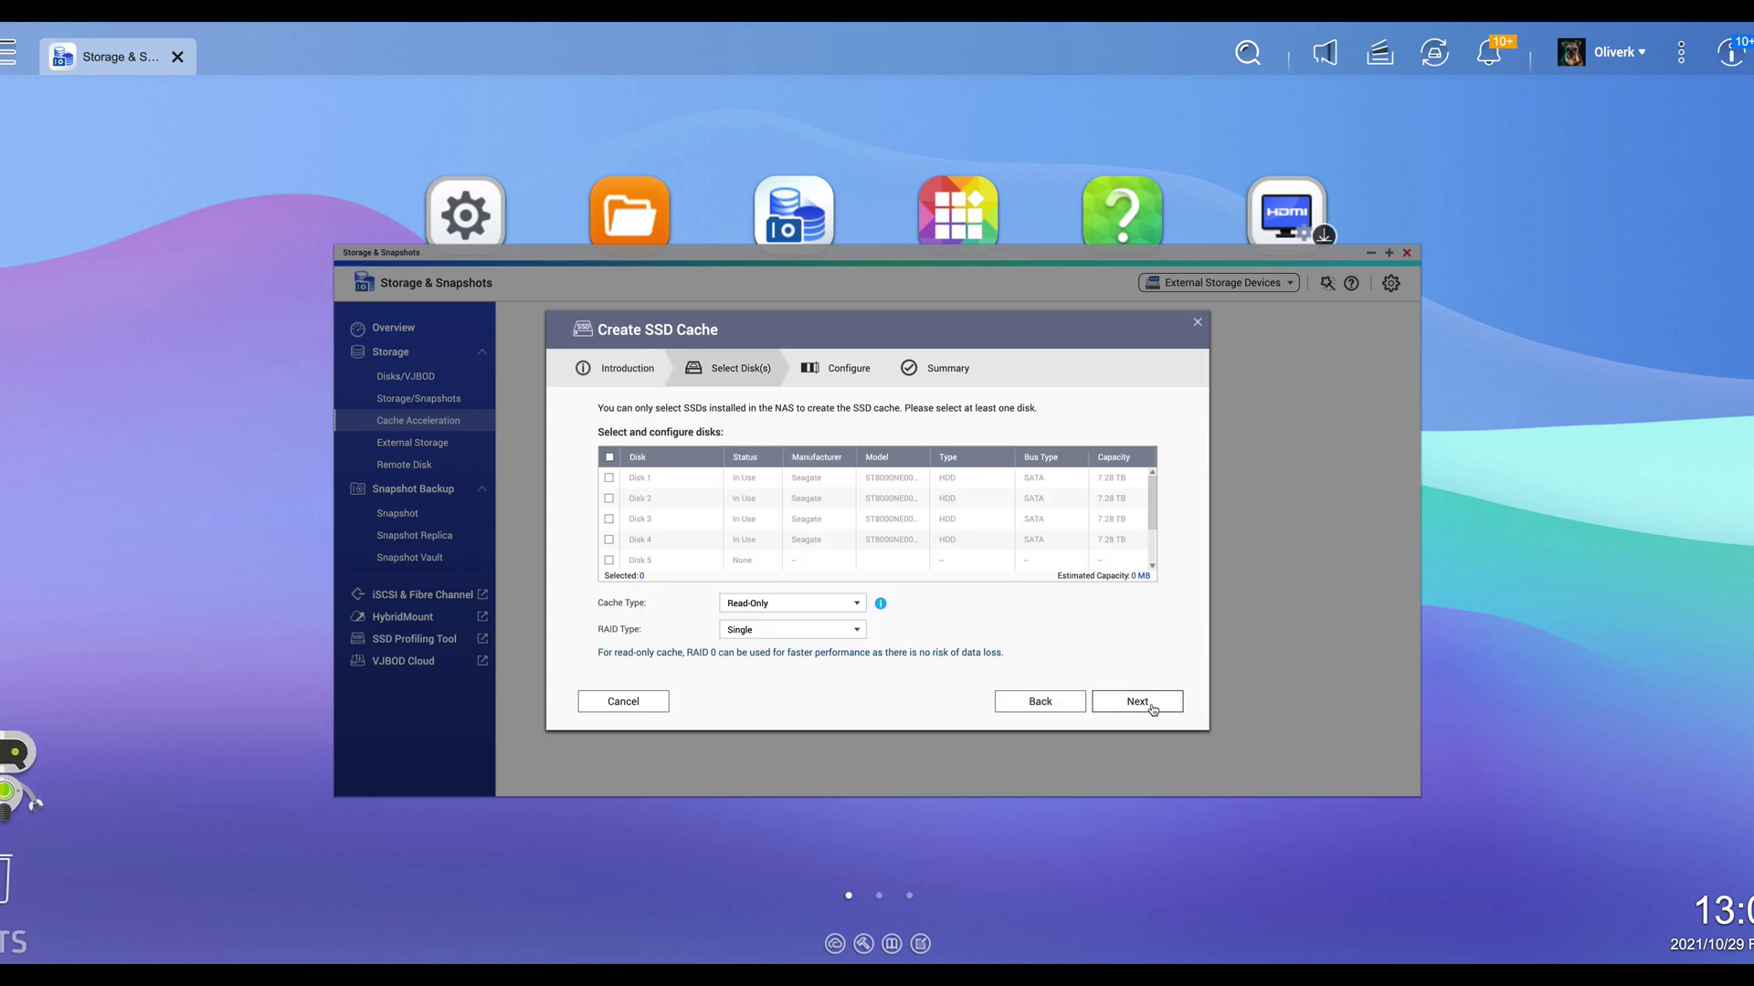
scroll(903, 536, "down", 2)
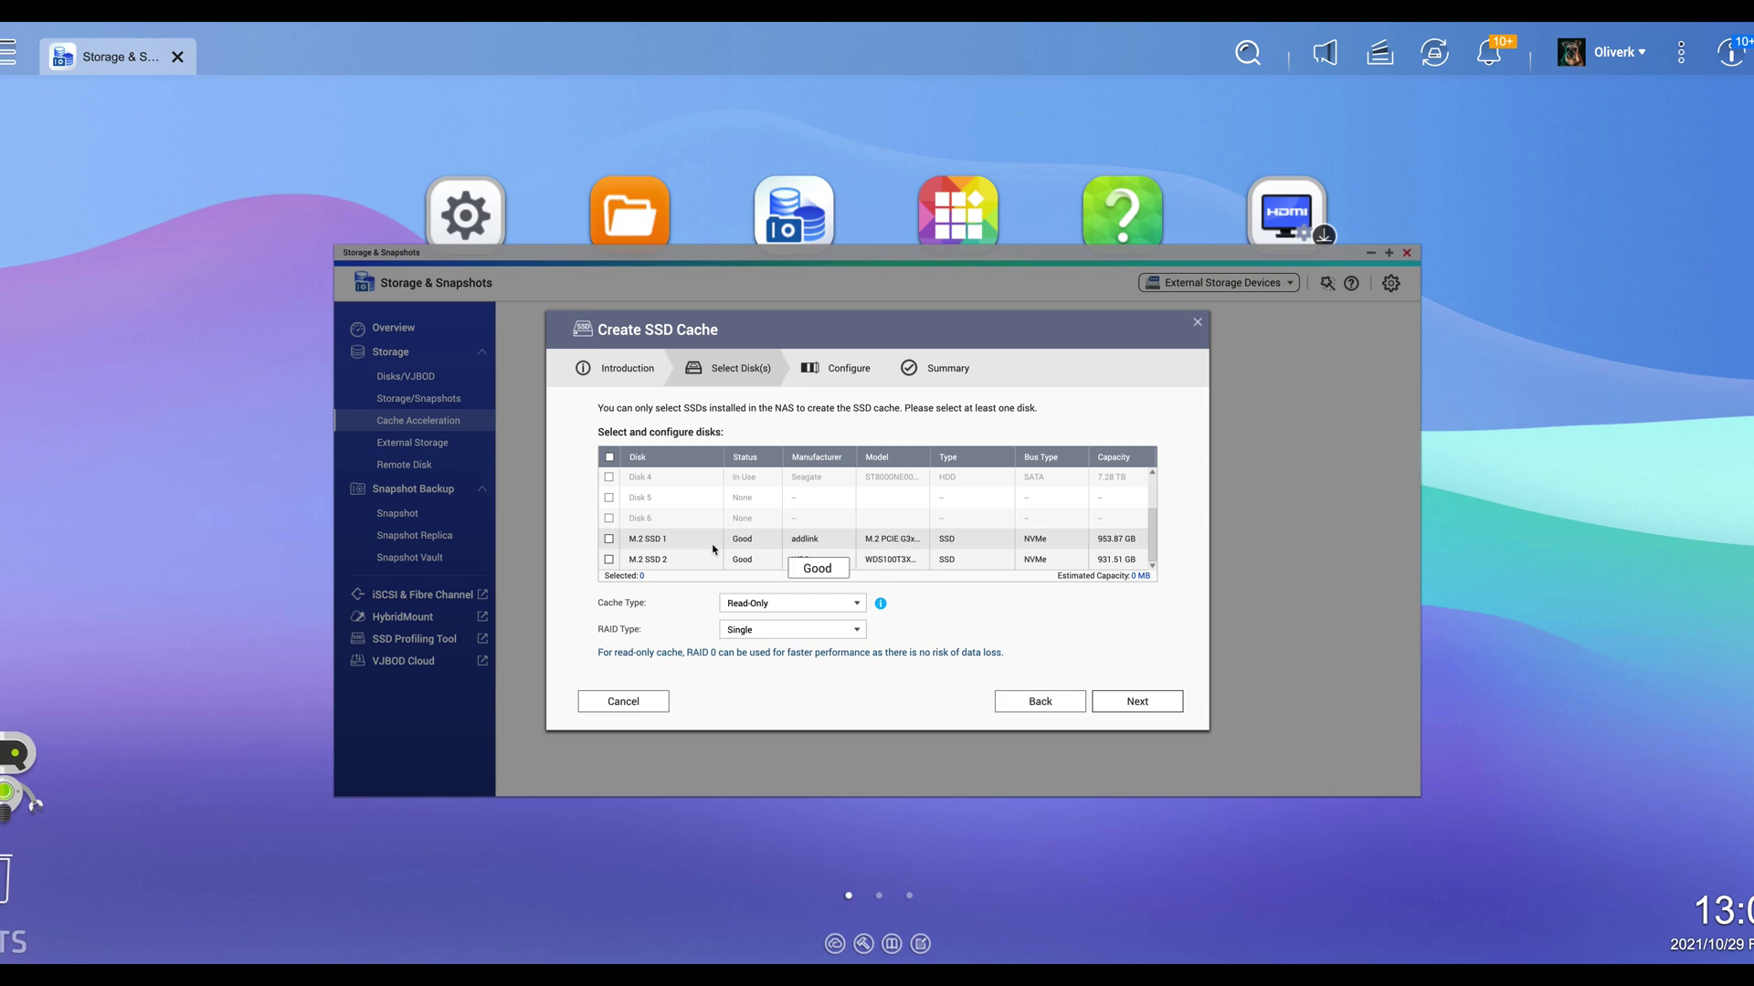
left_click(608, 539)
left_click(608, 559)
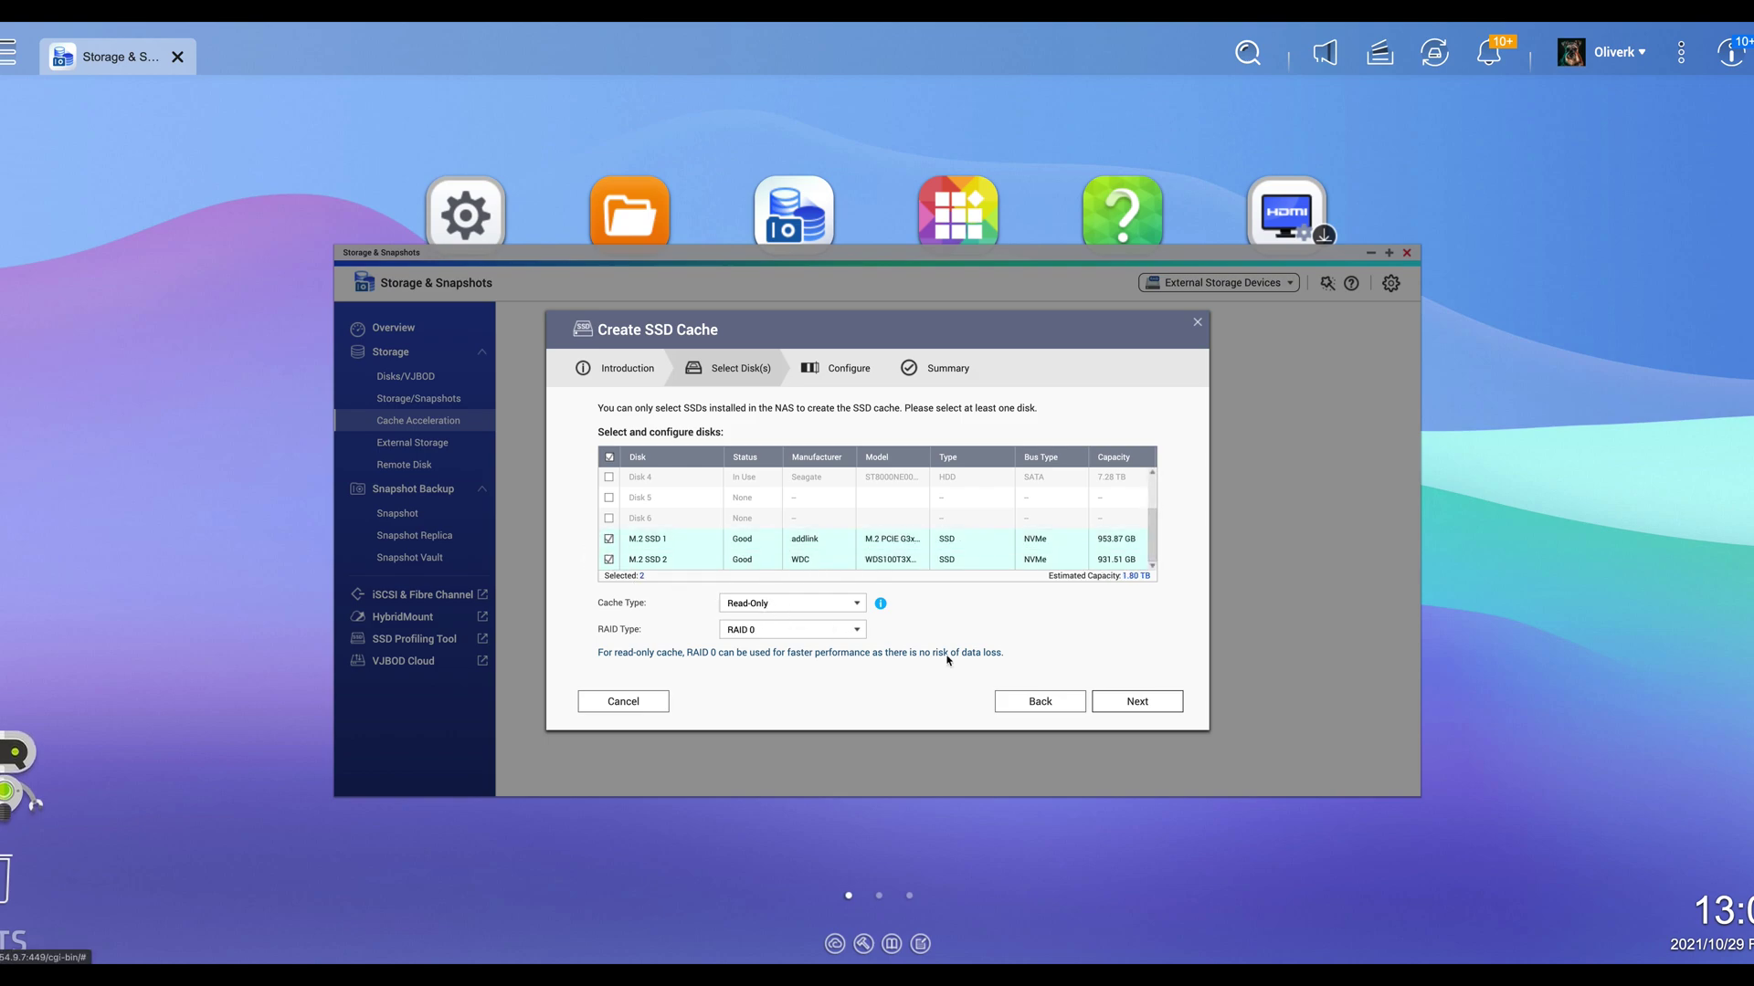
Step: Set the cache type to Read-Write, using RAID 1
left_click(835, 608)
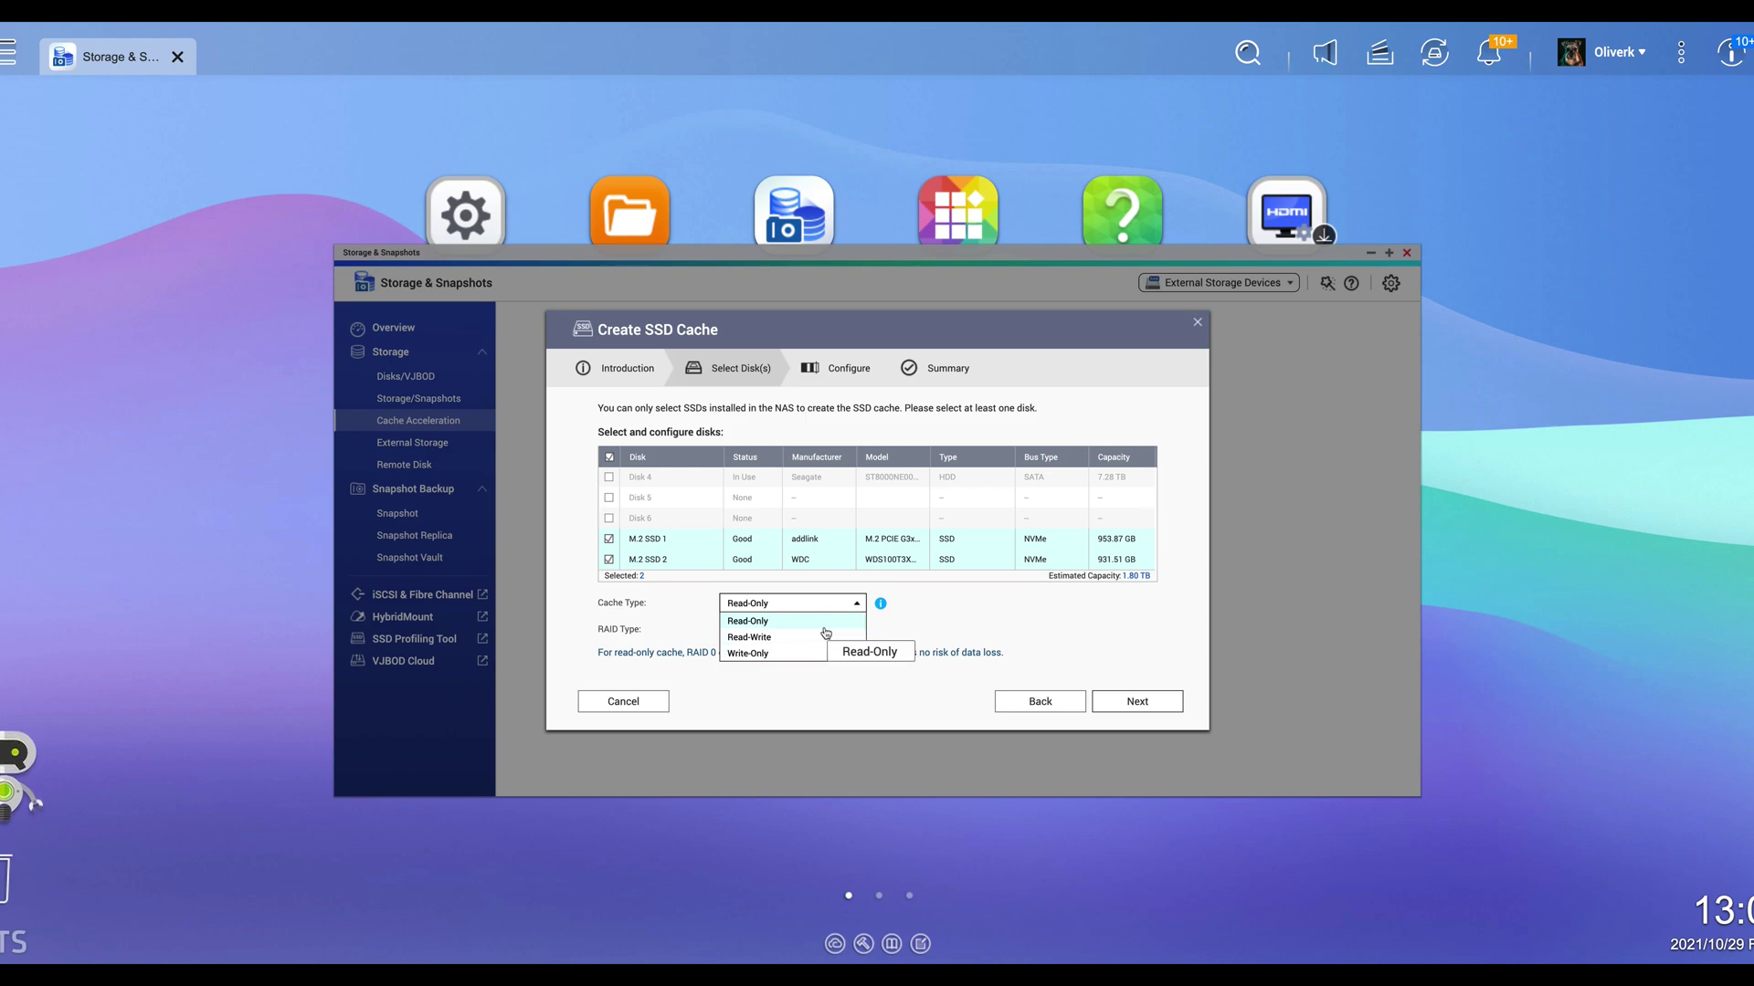
left_click(881, 605)
left_click(849, 604)
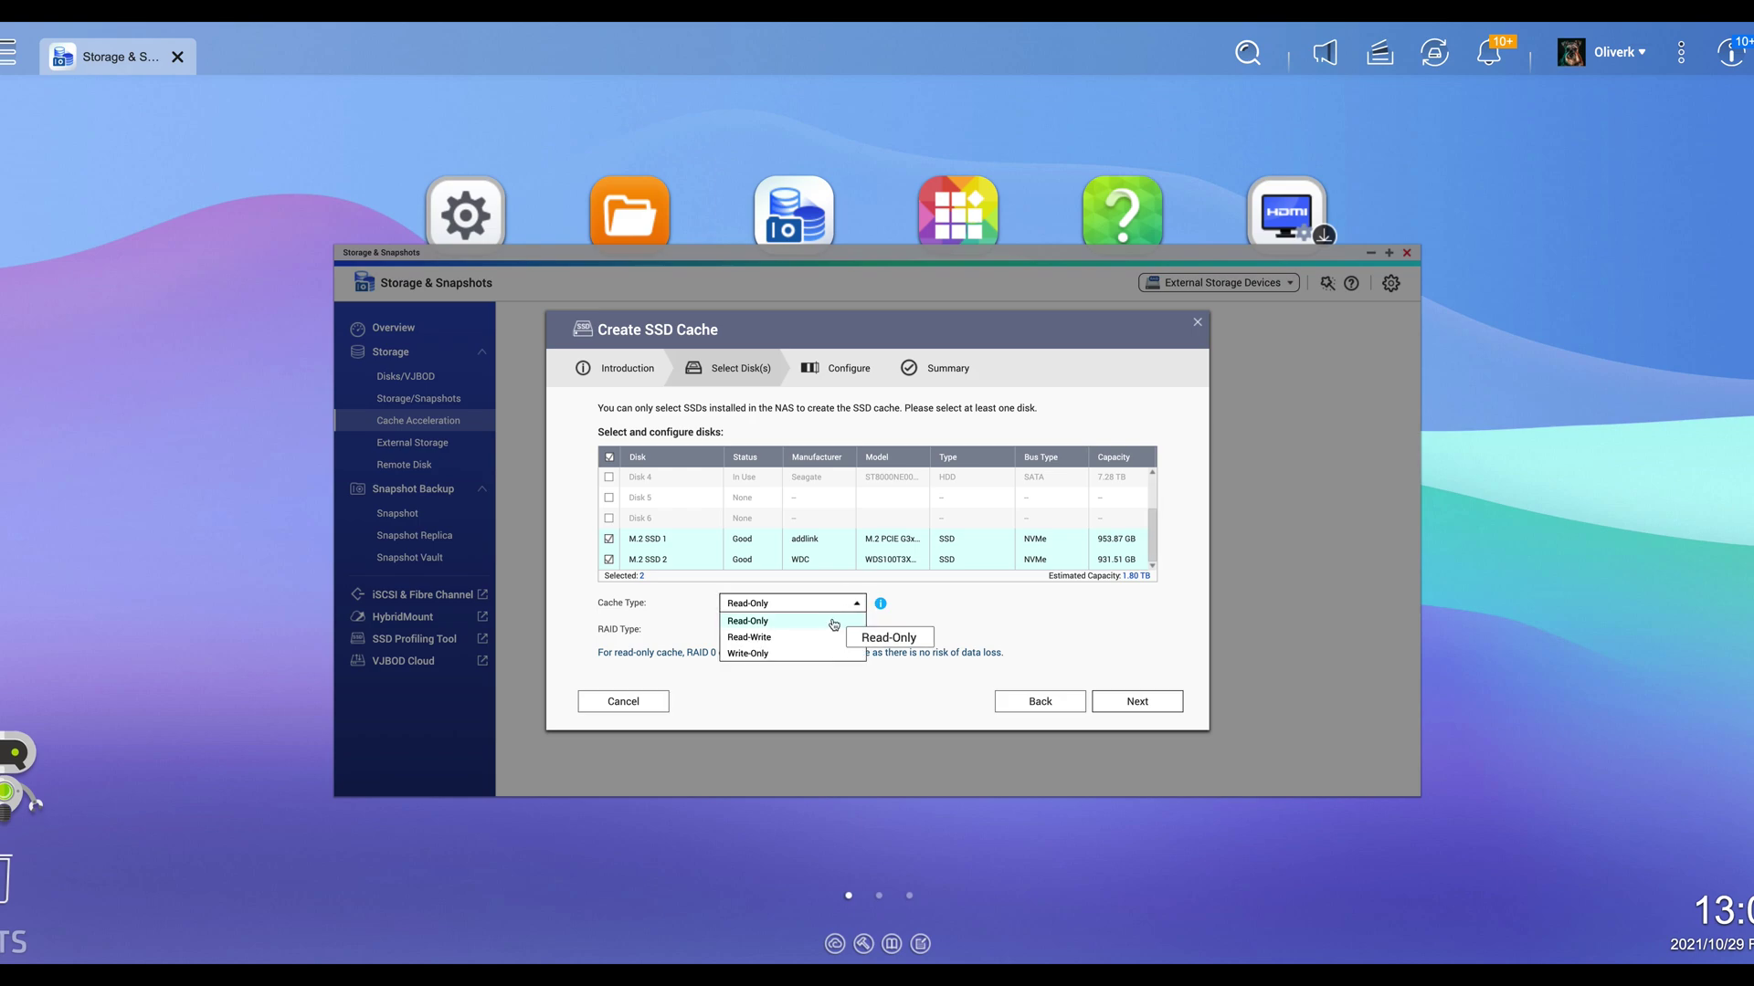
left_click(825, 640)
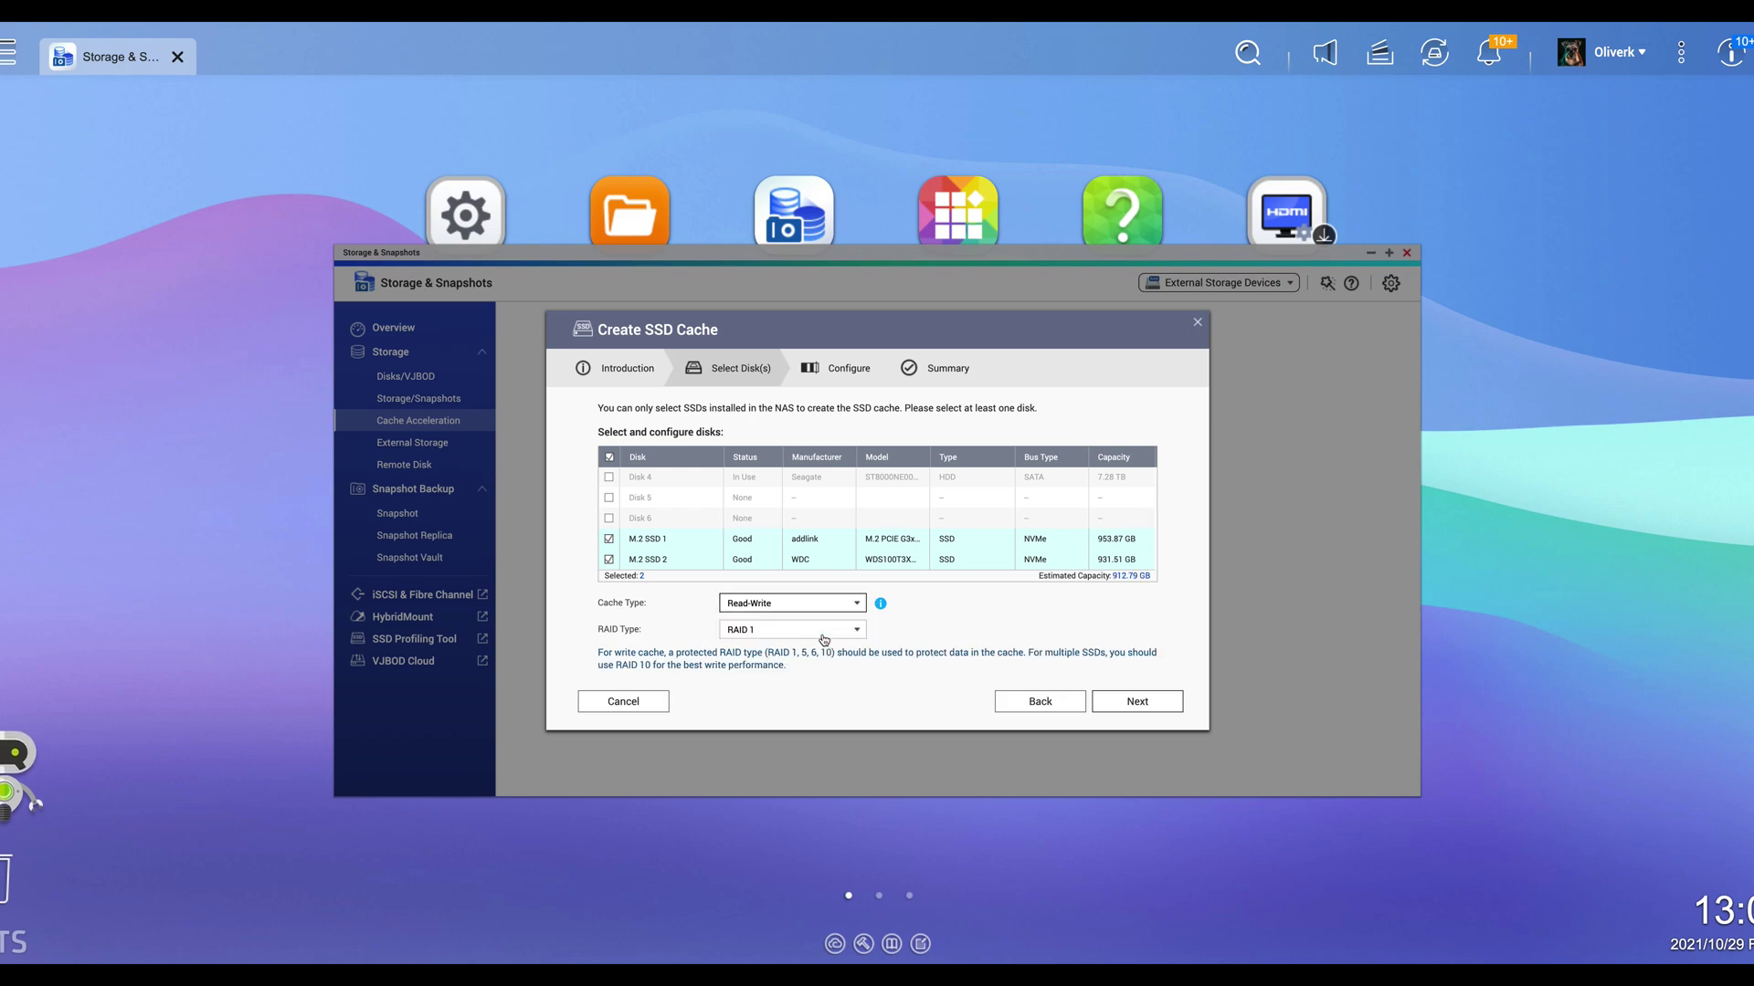
left_click(881, 605)
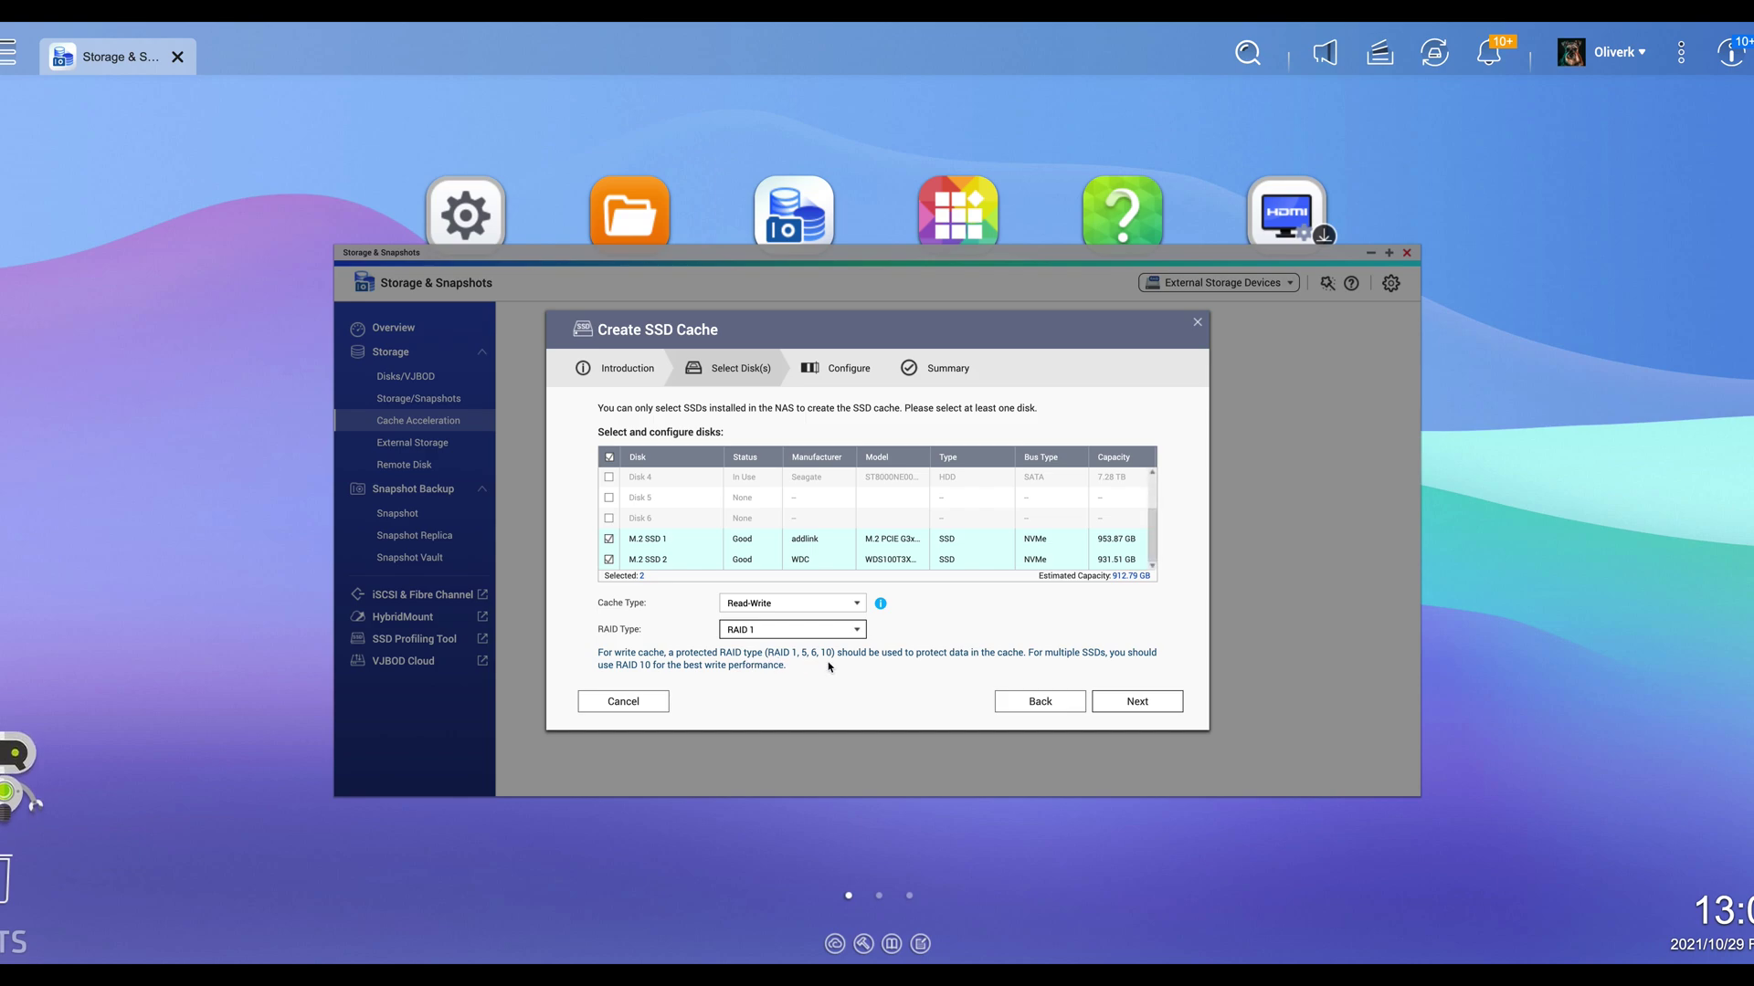
Step: Keep the mixed-capacity SSDs and accept 10% over-provisioning, All I/O mode and all four volumes
left_click(1138, 703)
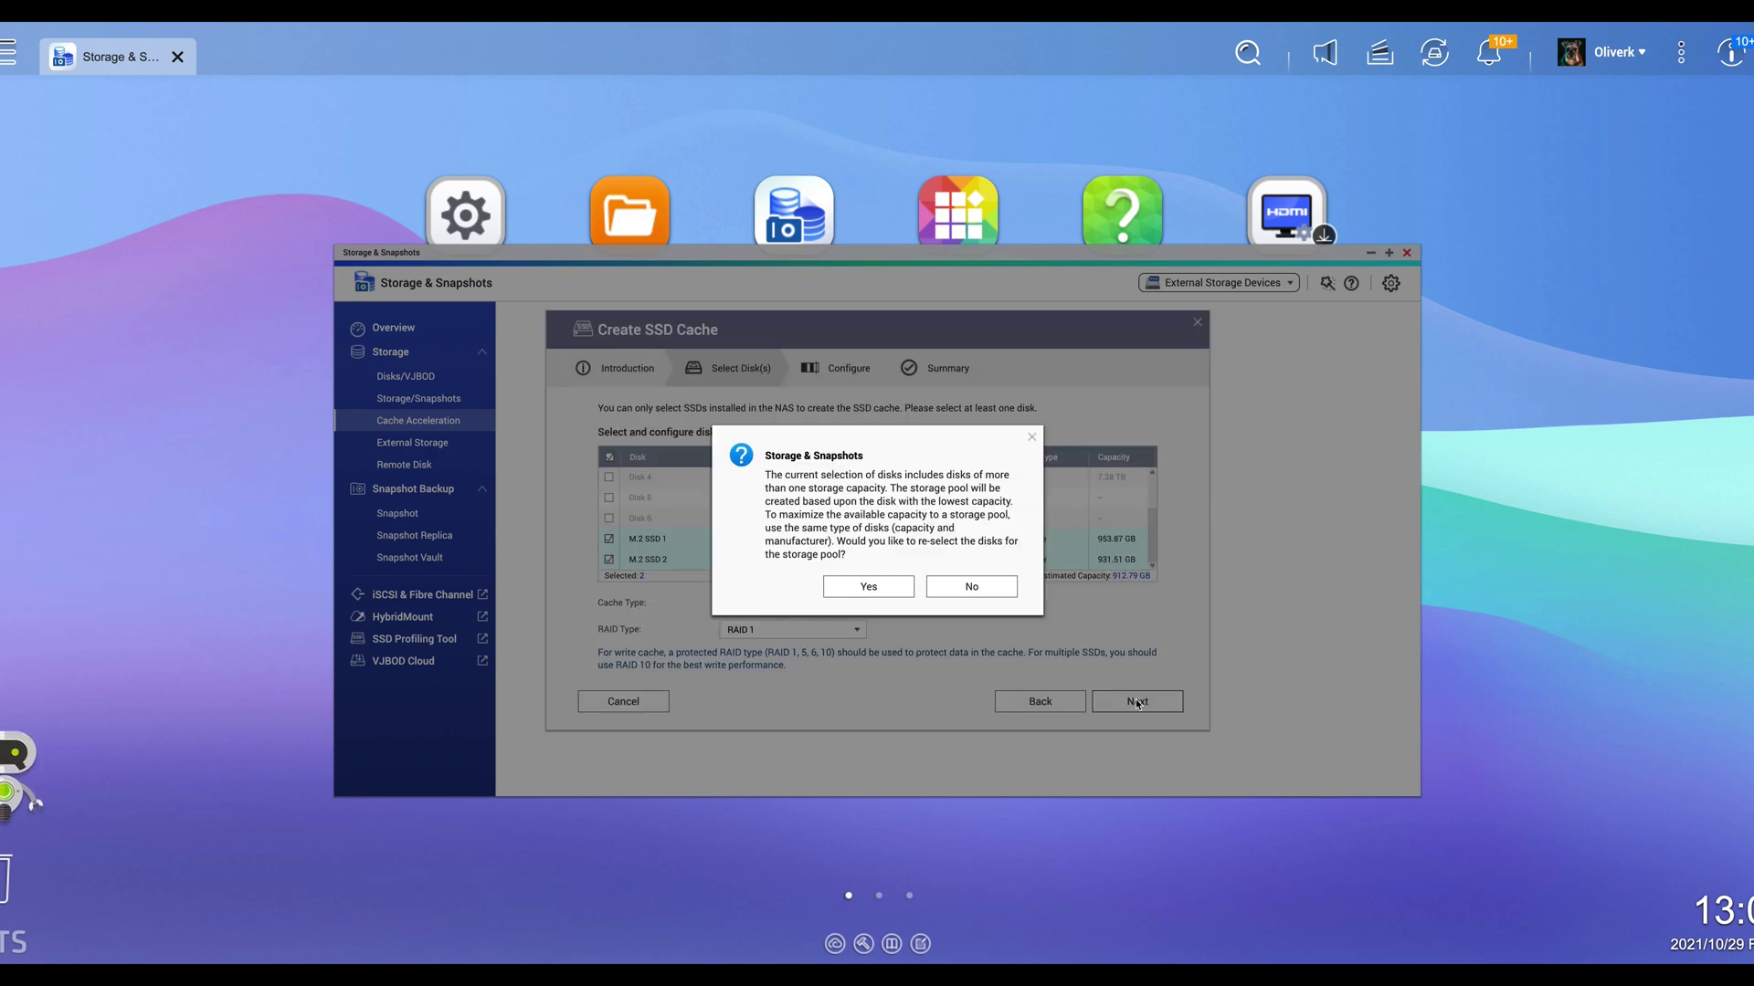
left_click(972, 587)
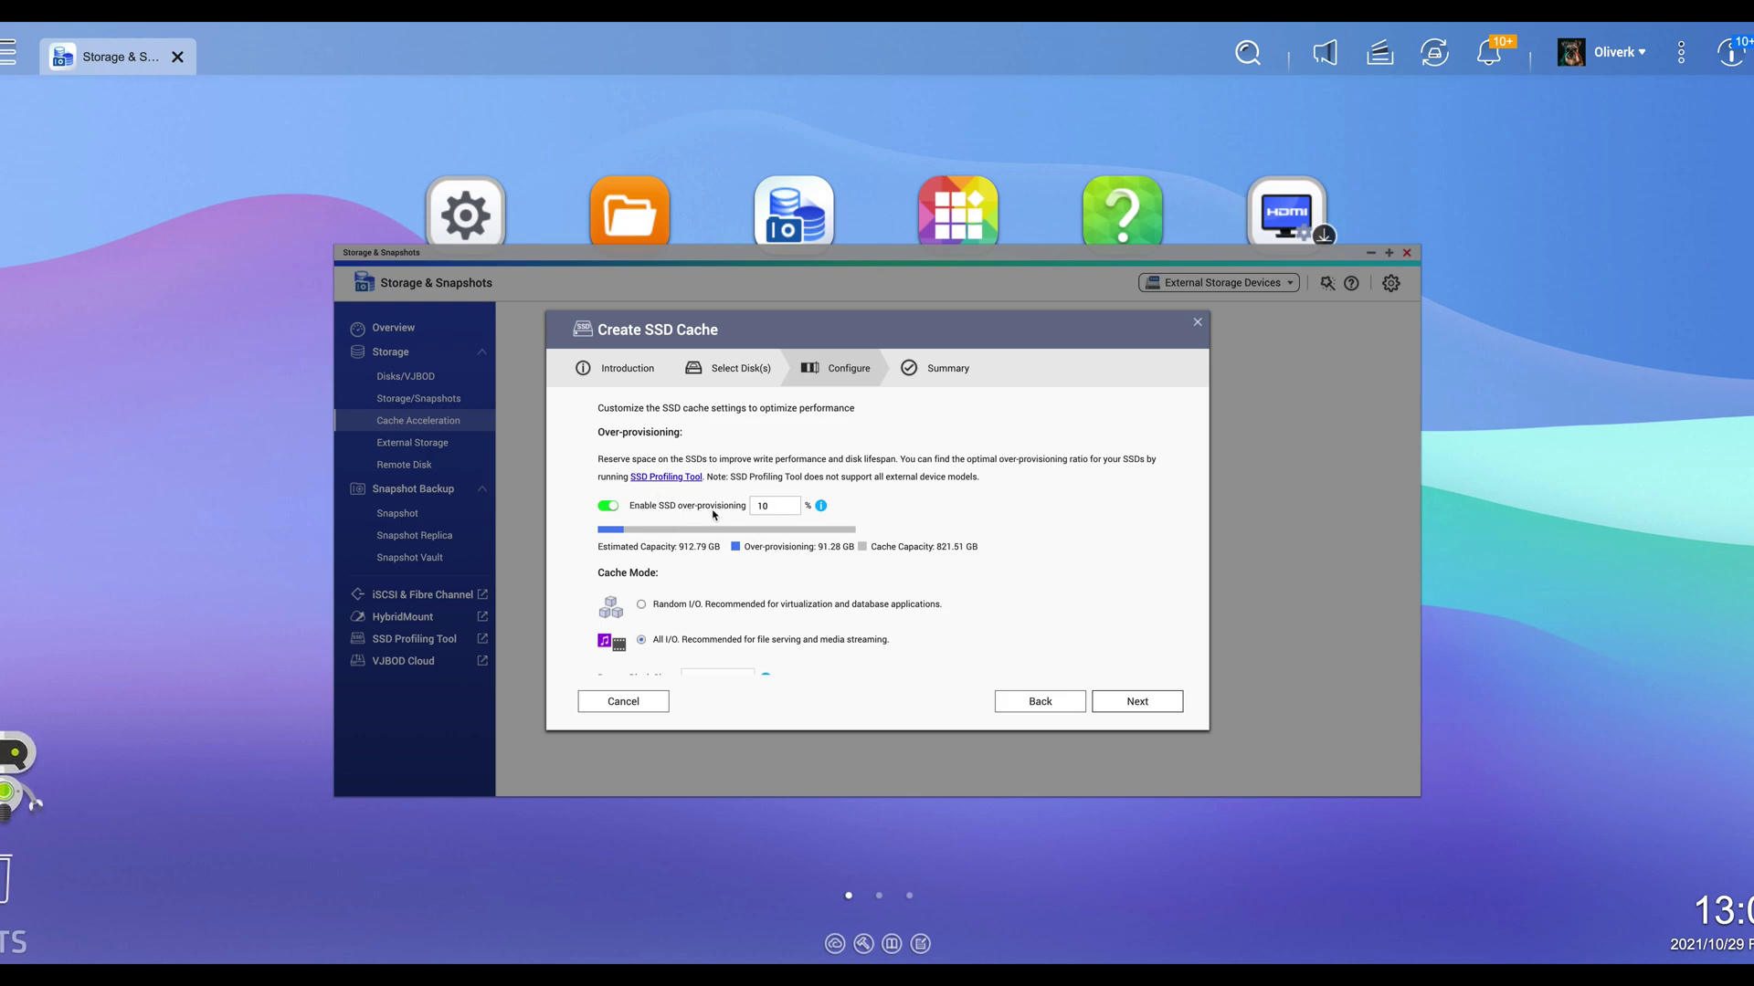
scroll(713, 515, "down", 1)
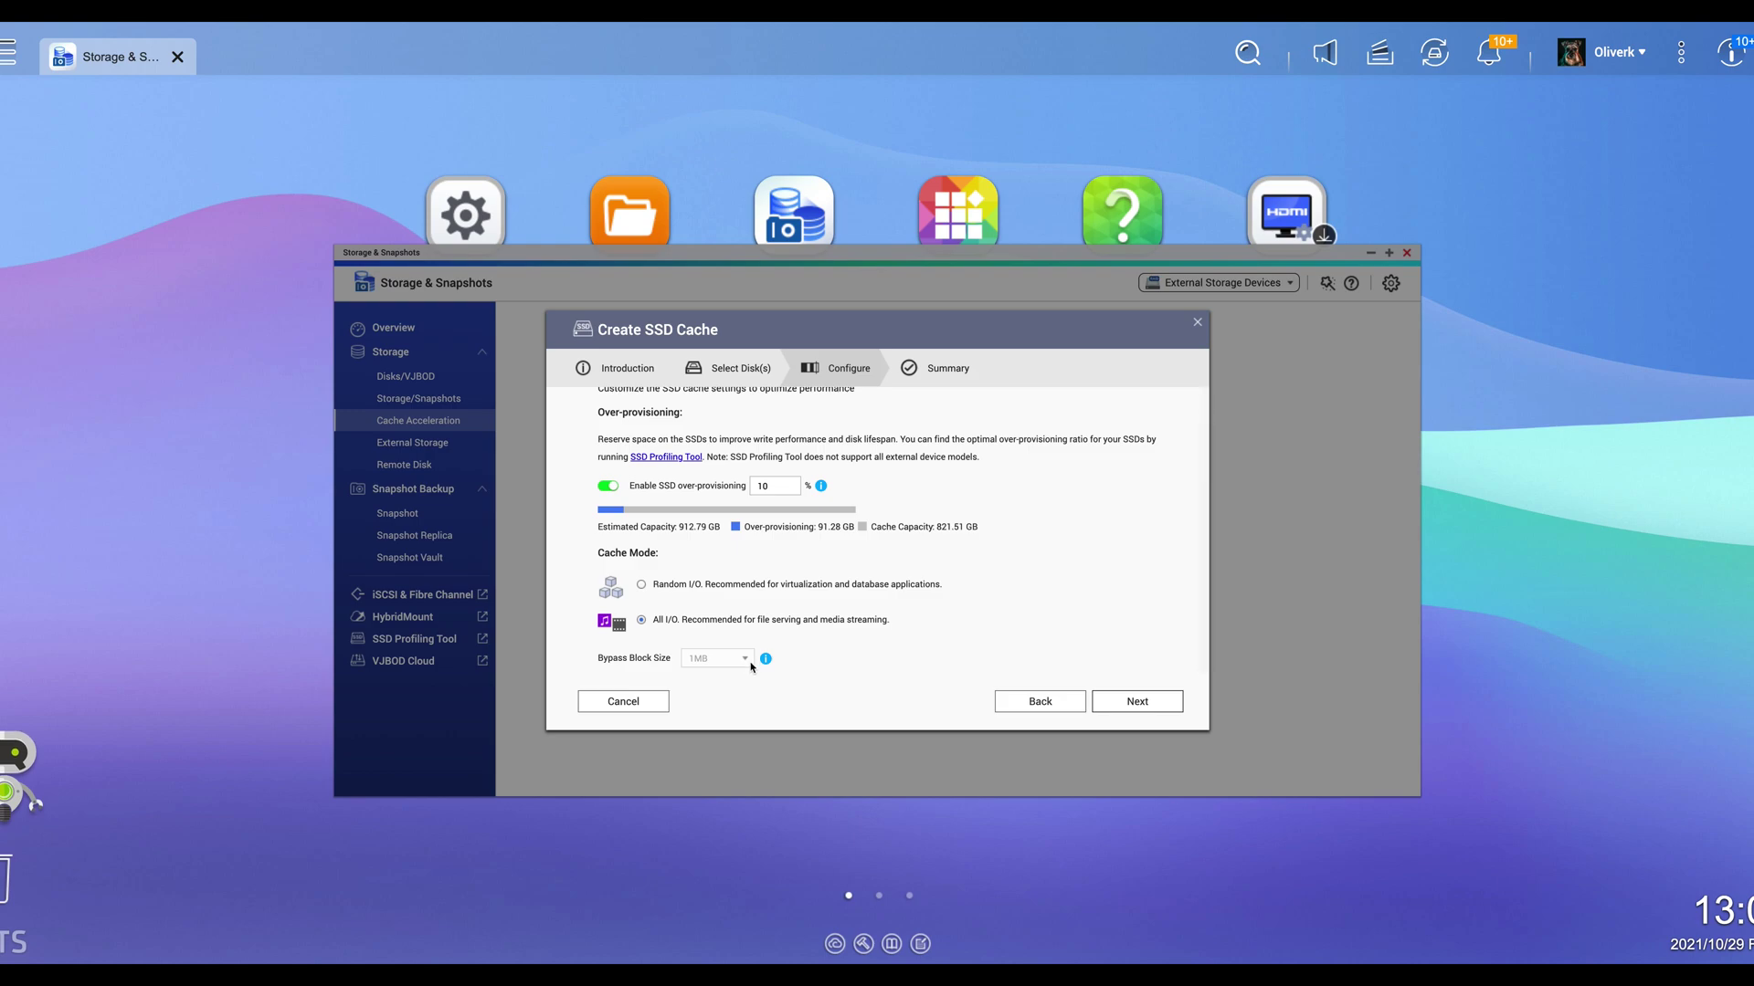
left_click(1111, 707)
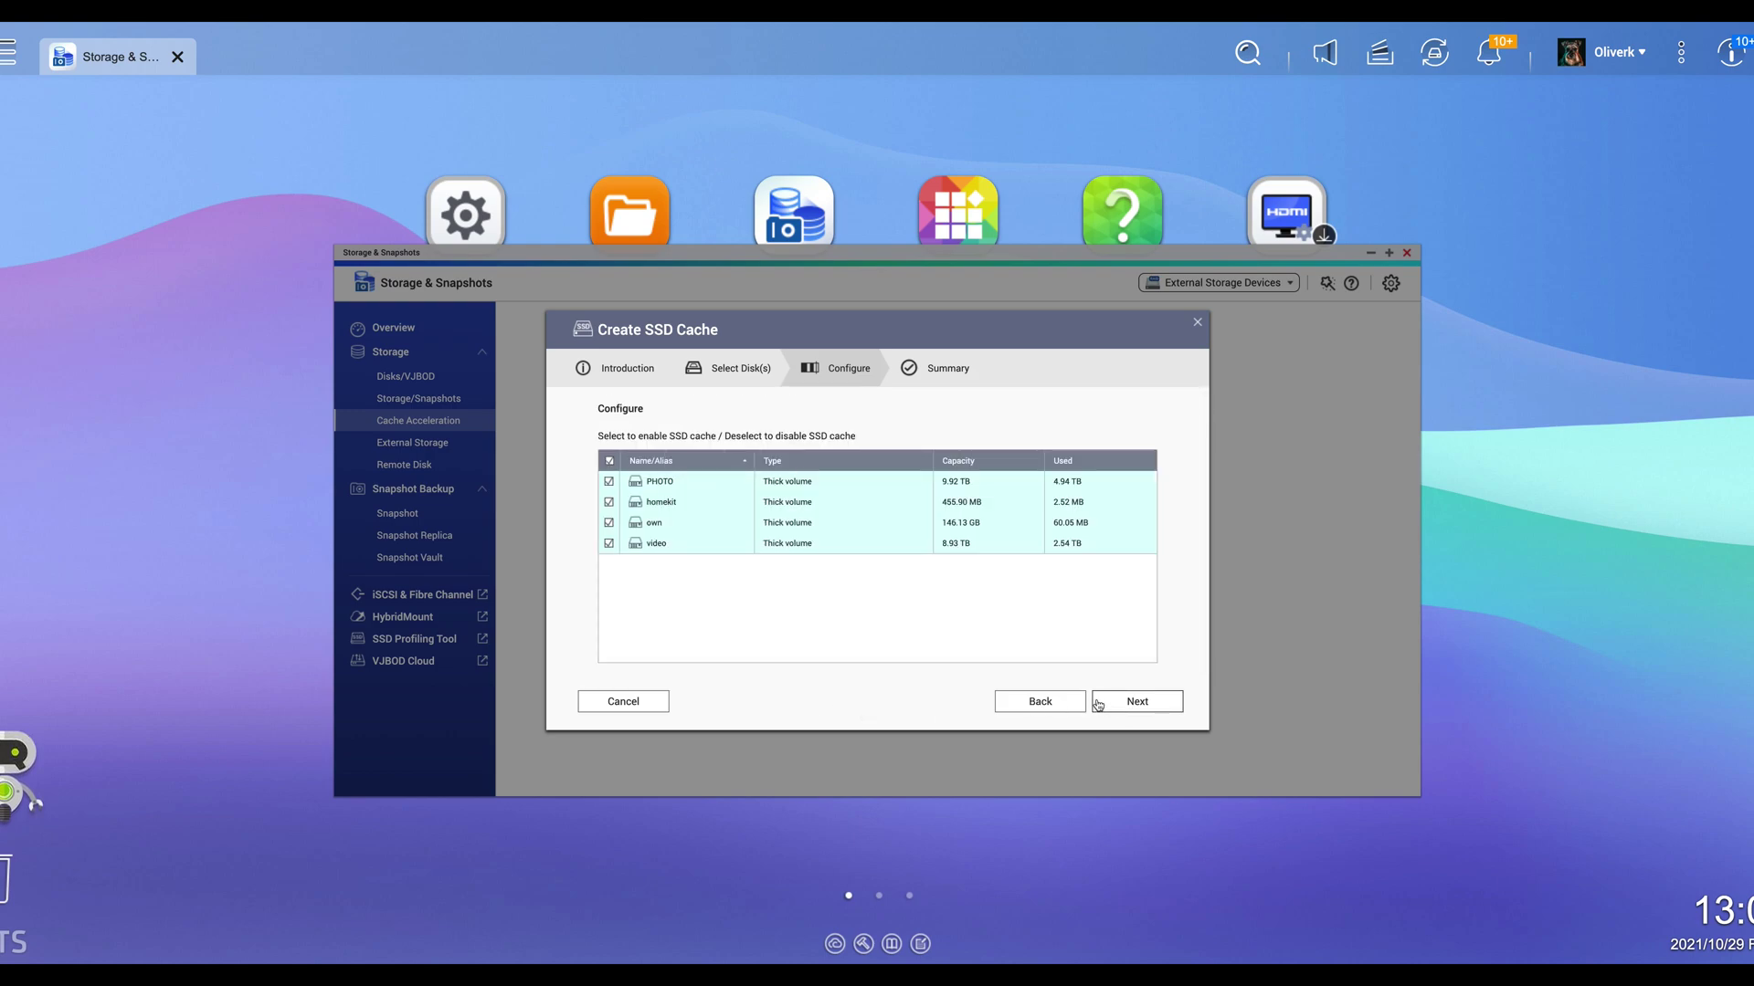
left_click(1153, 709)
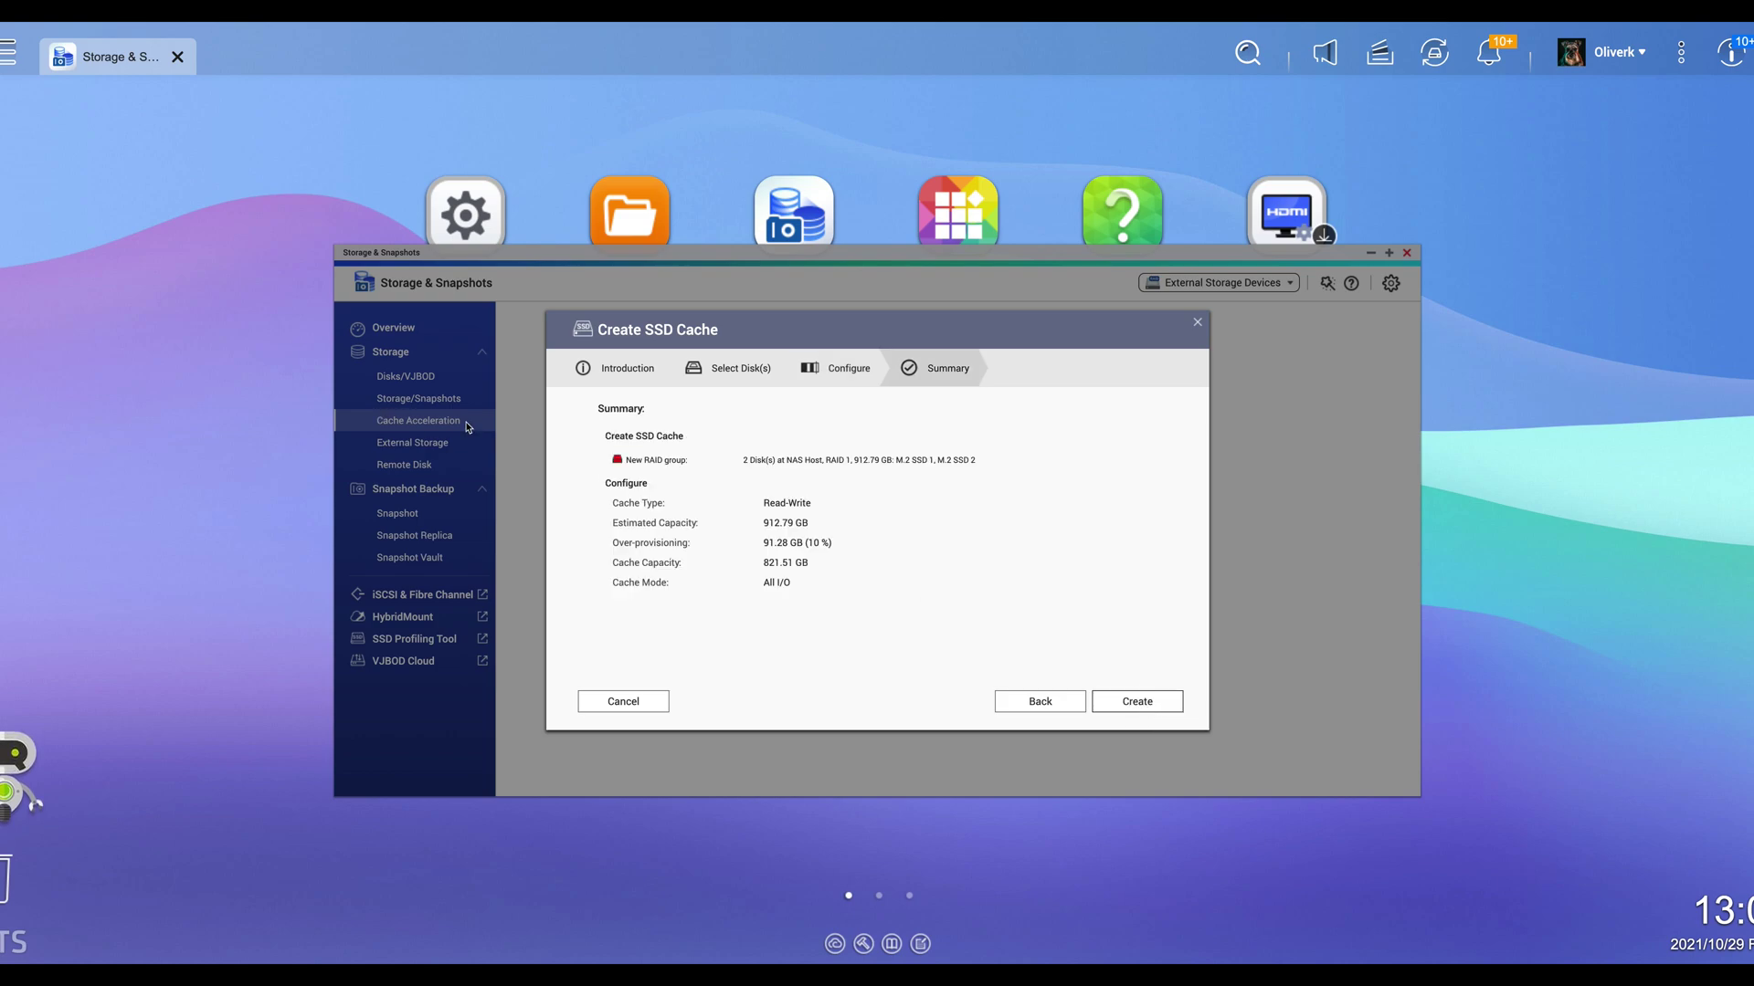
Step: Create the 806.52 GB Read-Write RAID 1 cache, acknowledging the data-erase warning
left_click(1142, 706)
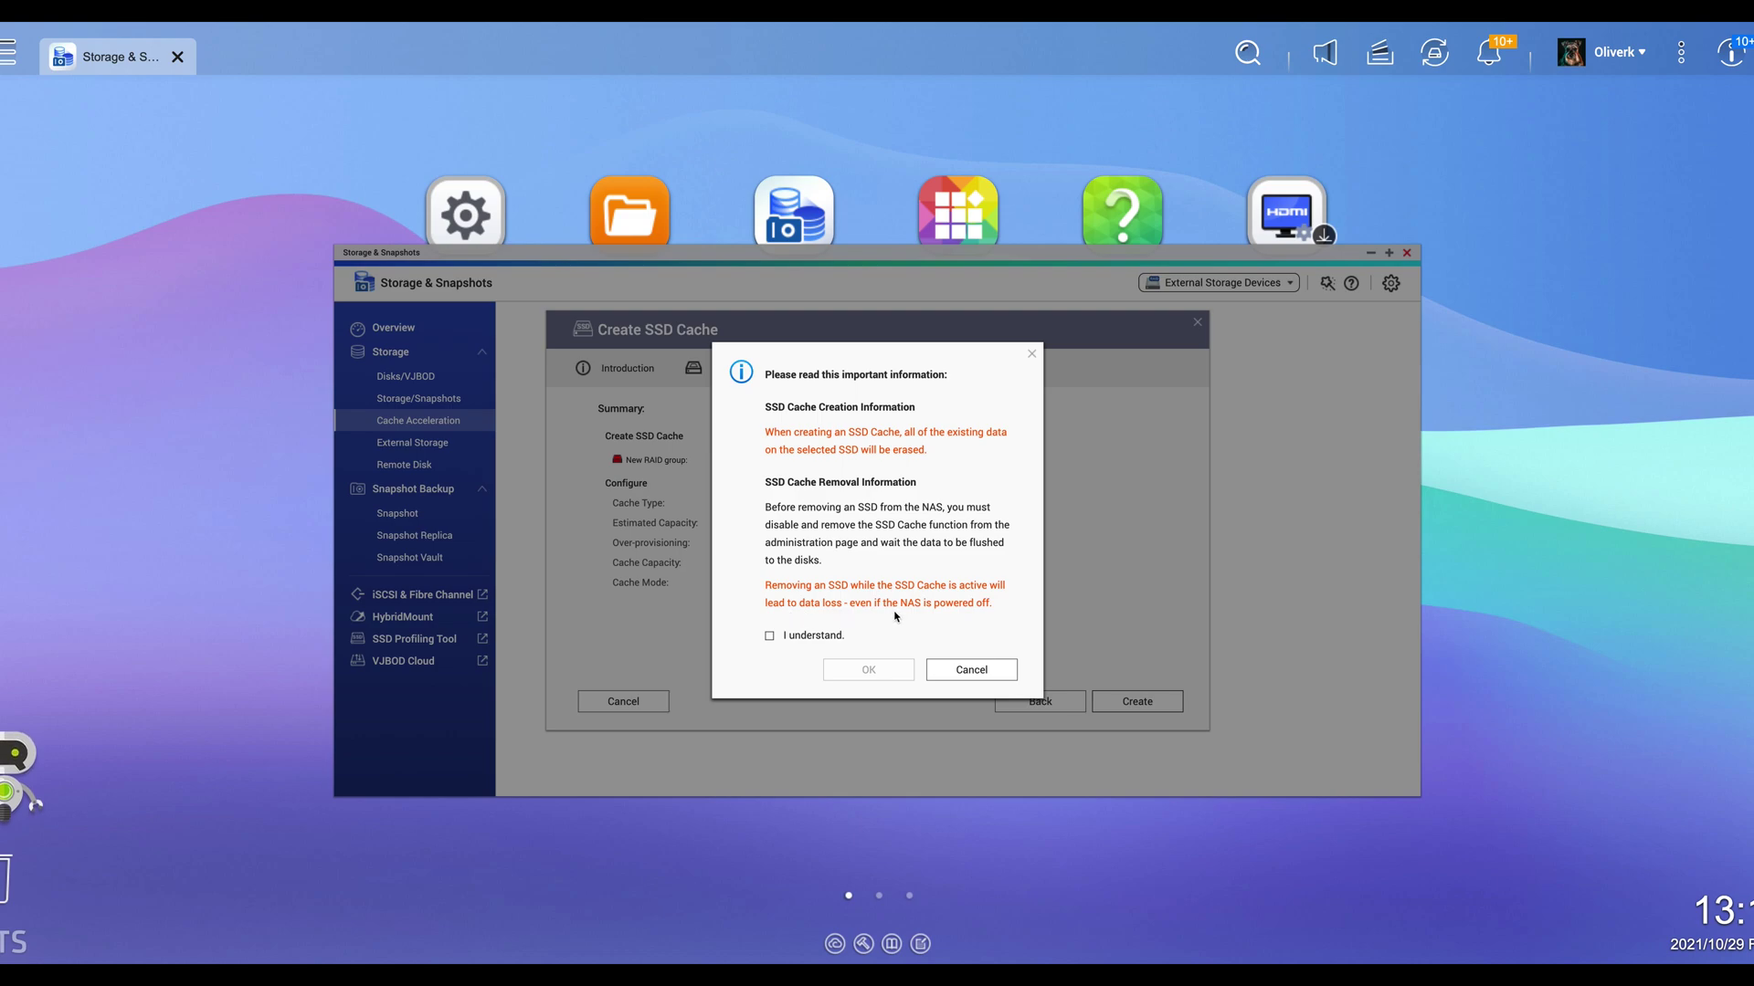
left_click(769, 636)
left_click(873, 670)
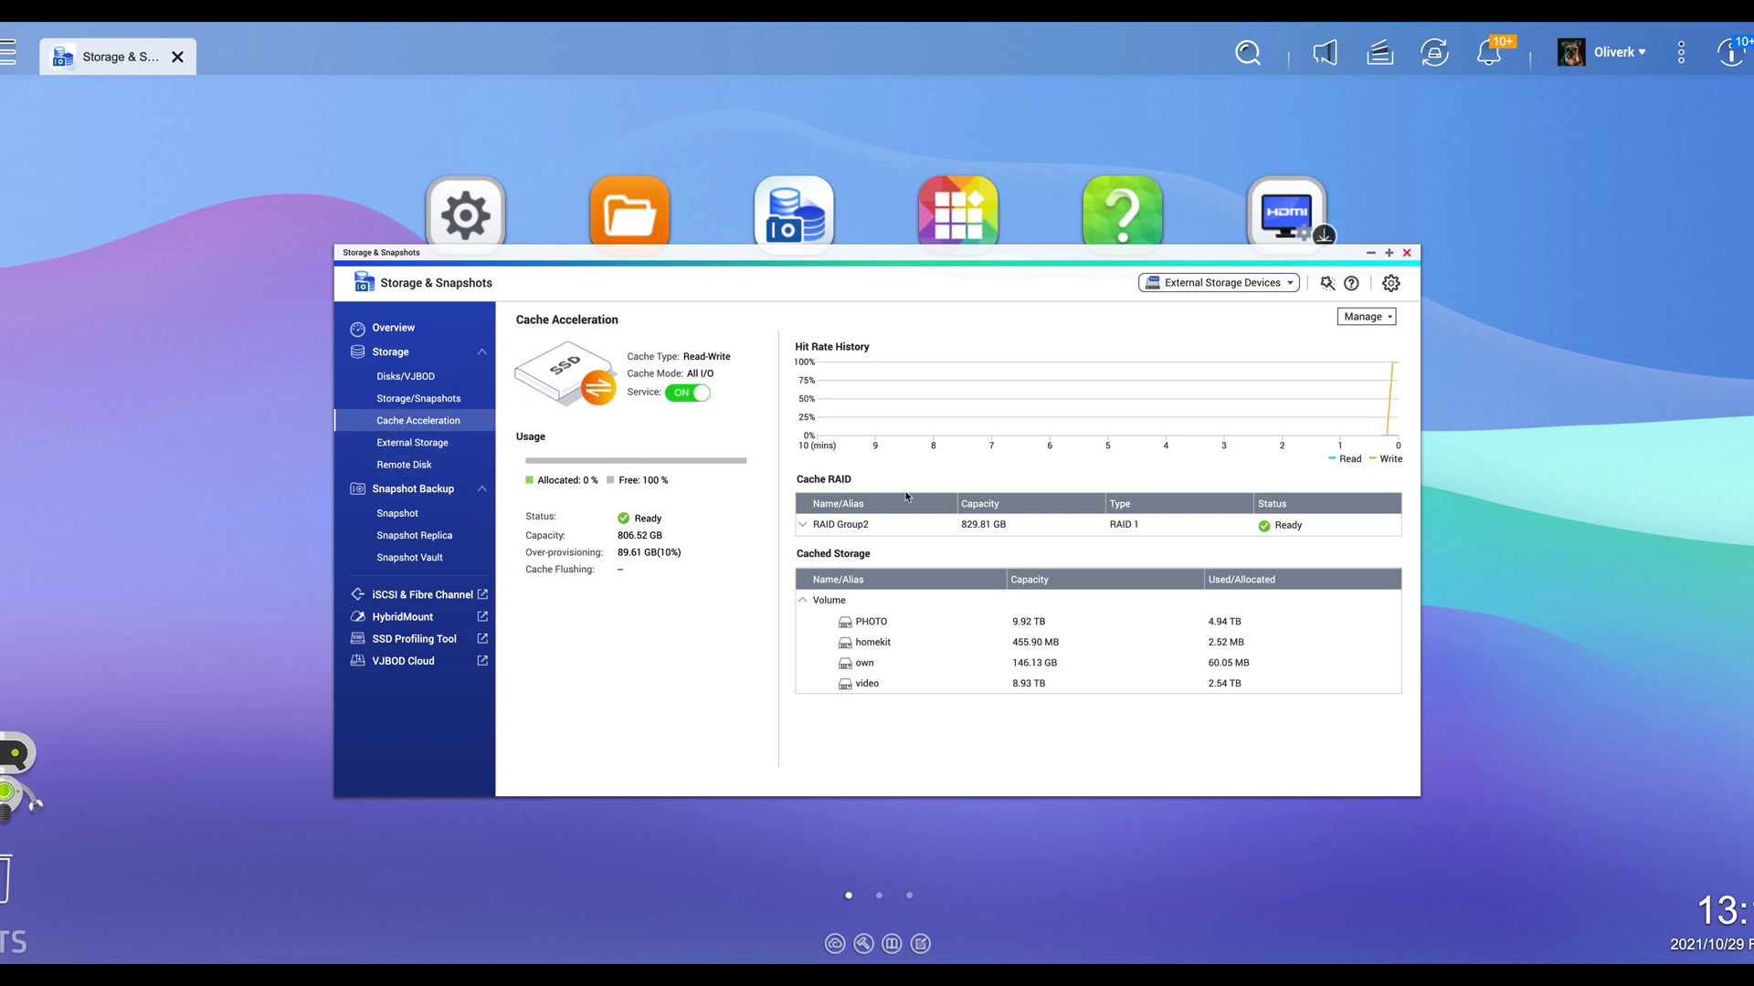
mouse_move(1394, 375)
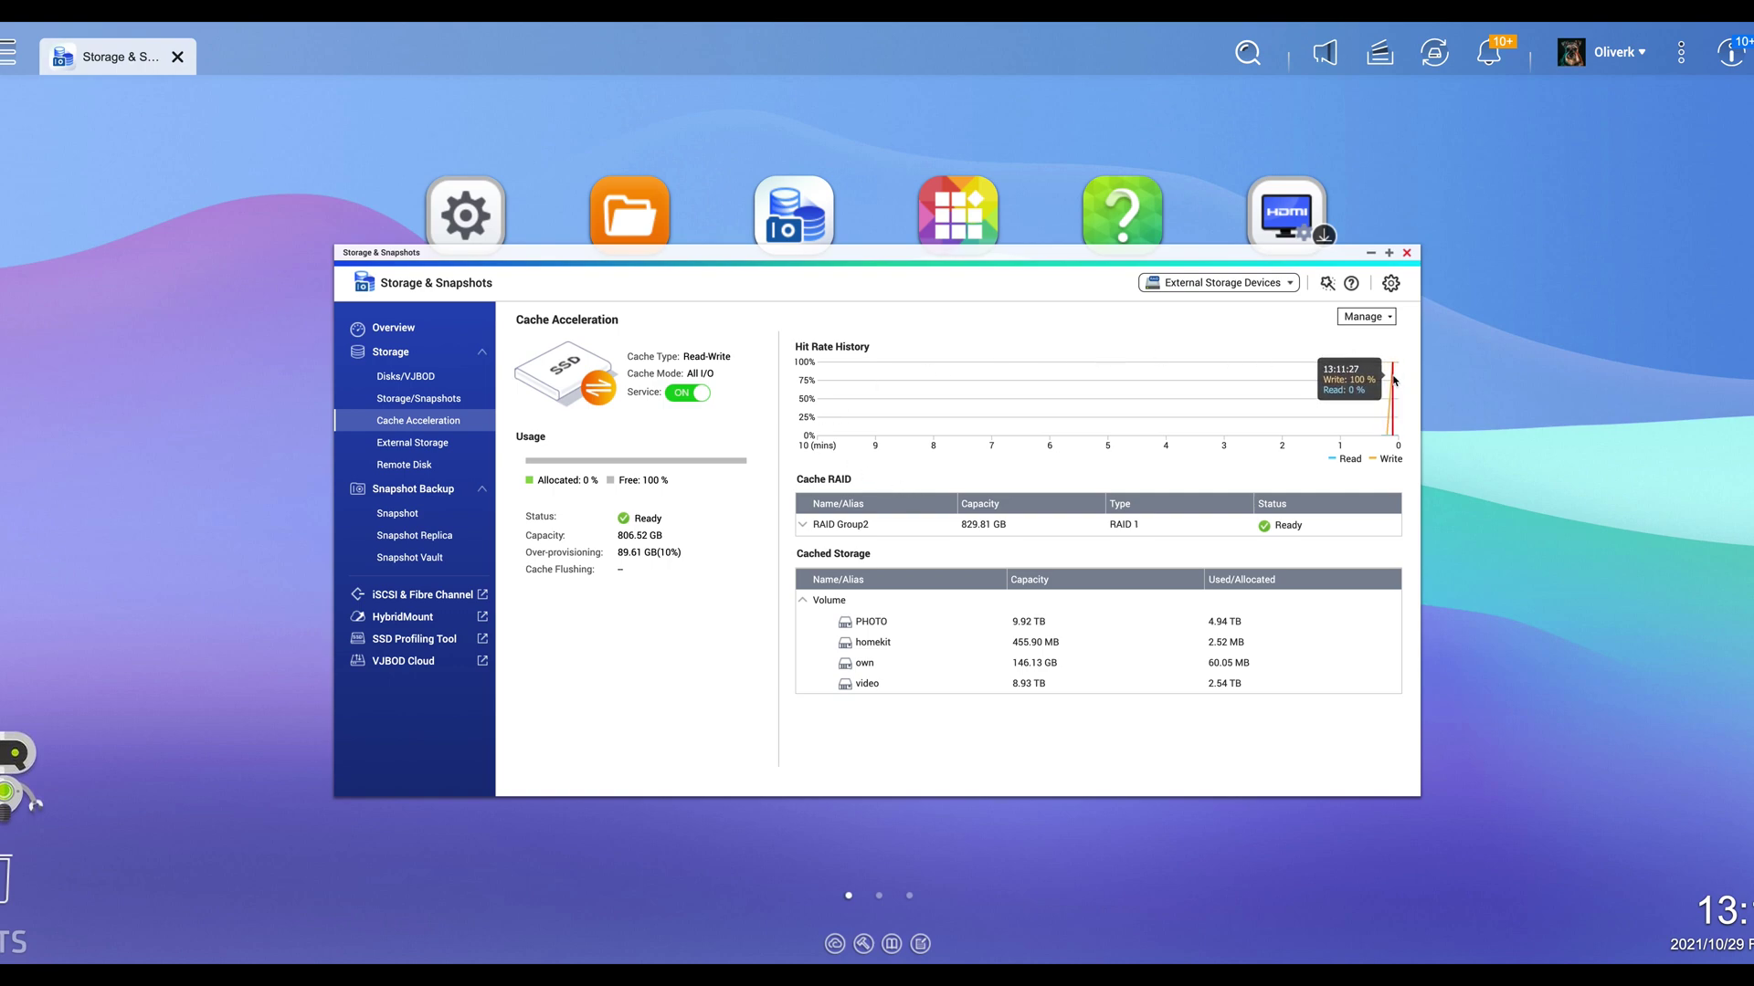
Step: Start a new Disk Speed Test run with the SSD cache enabled
key("super+Tab")
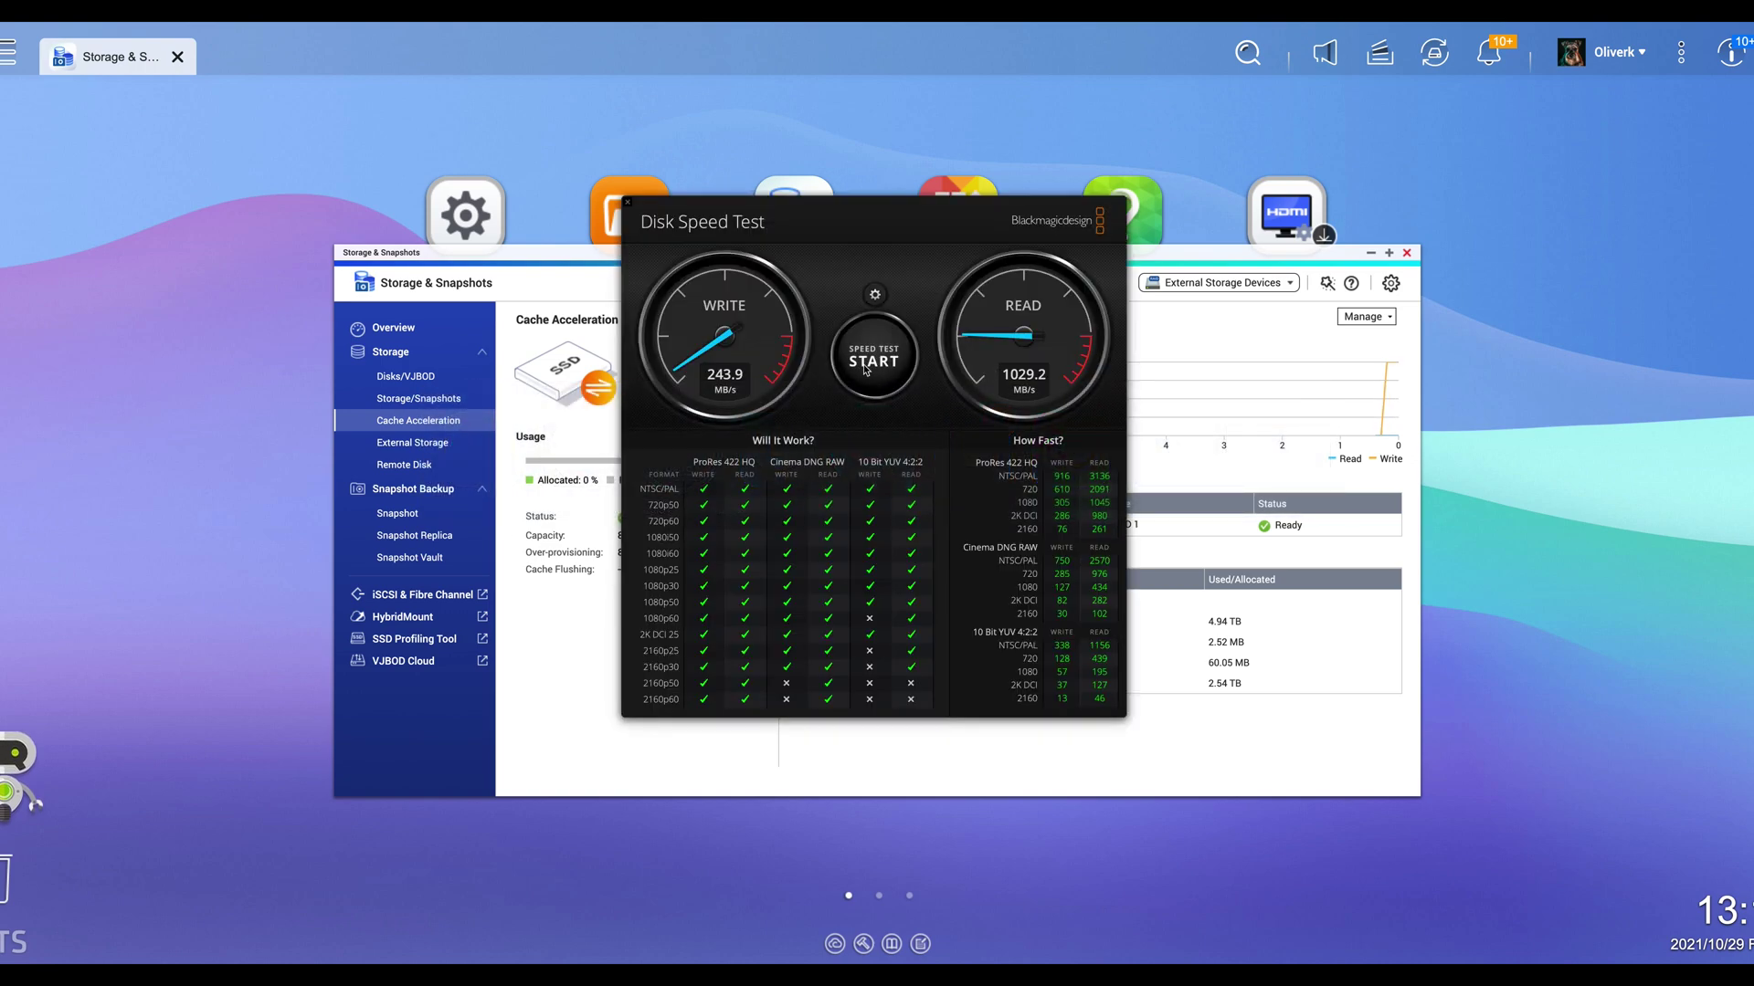
left_click(864, 365)
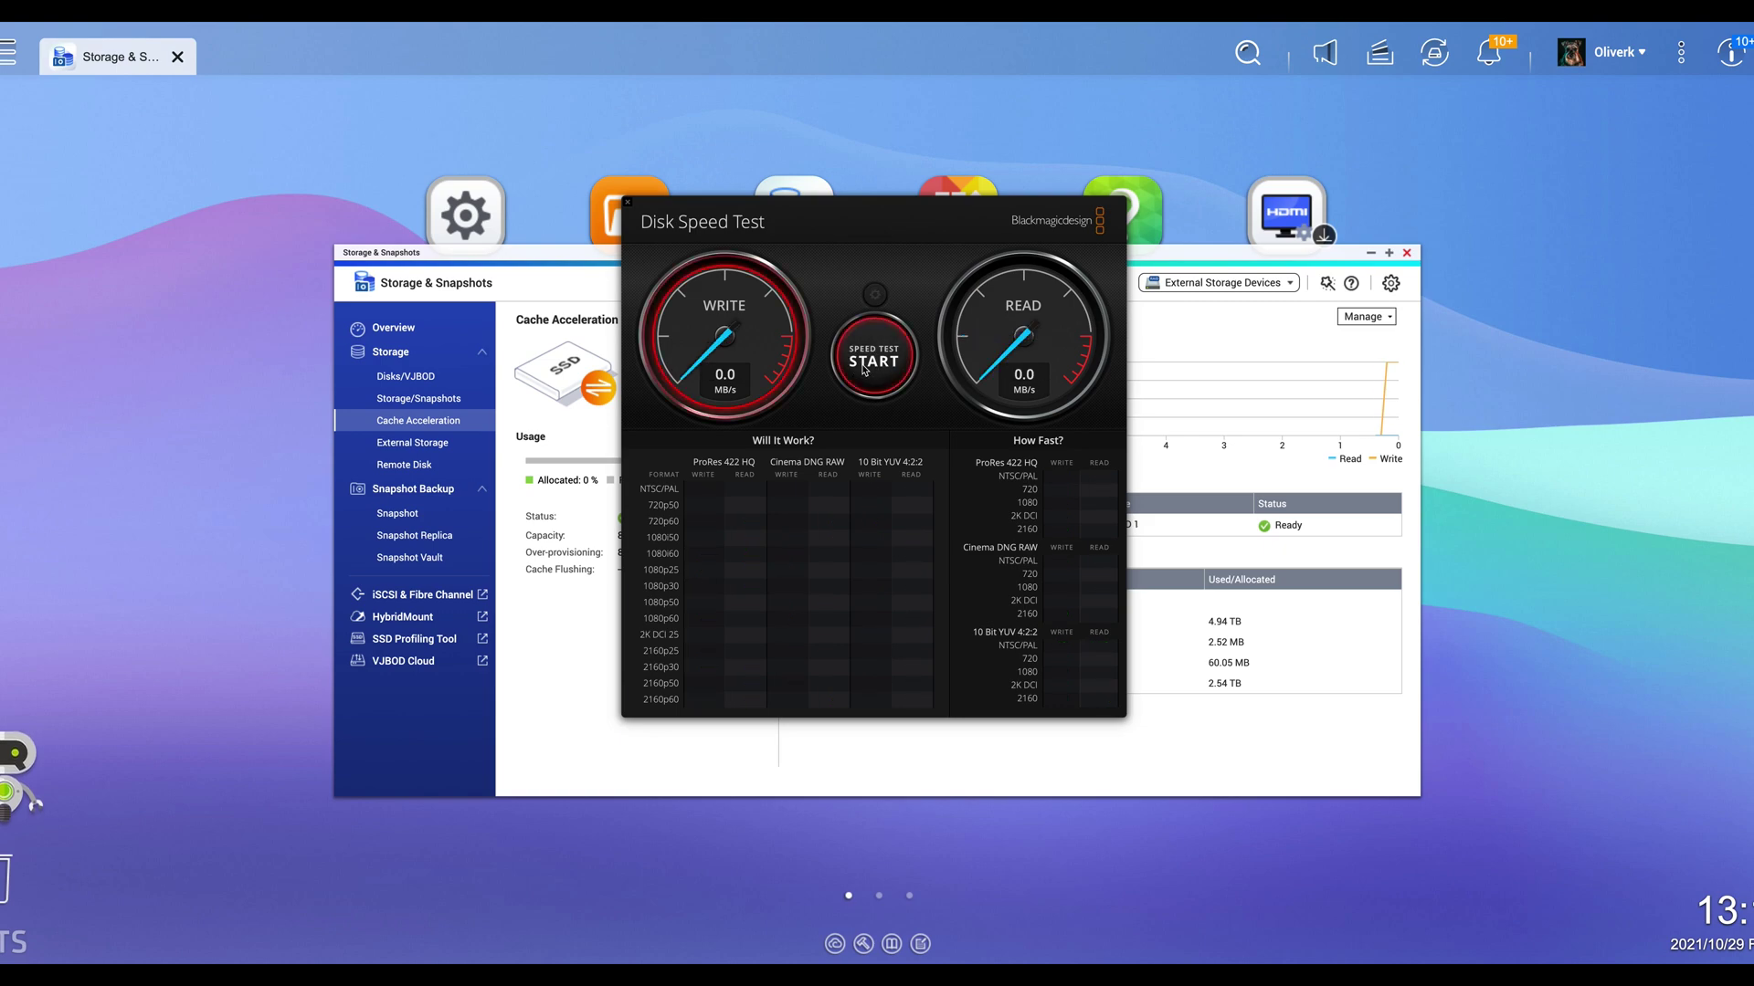